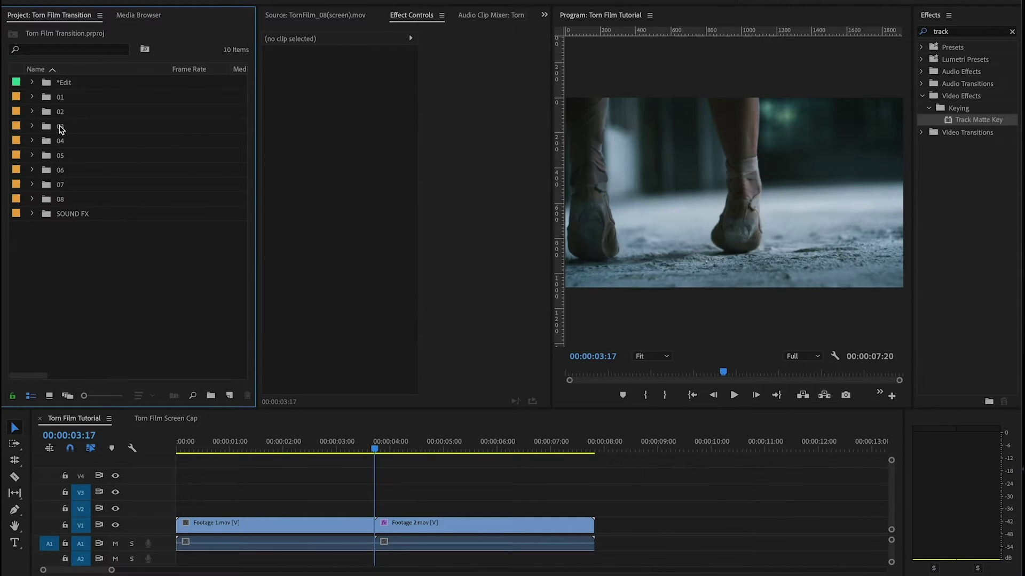
# Open folder 01 and scrub through TornFilm_01(screen).mov in the Source monitor.
pyautogui.click(31, 97)
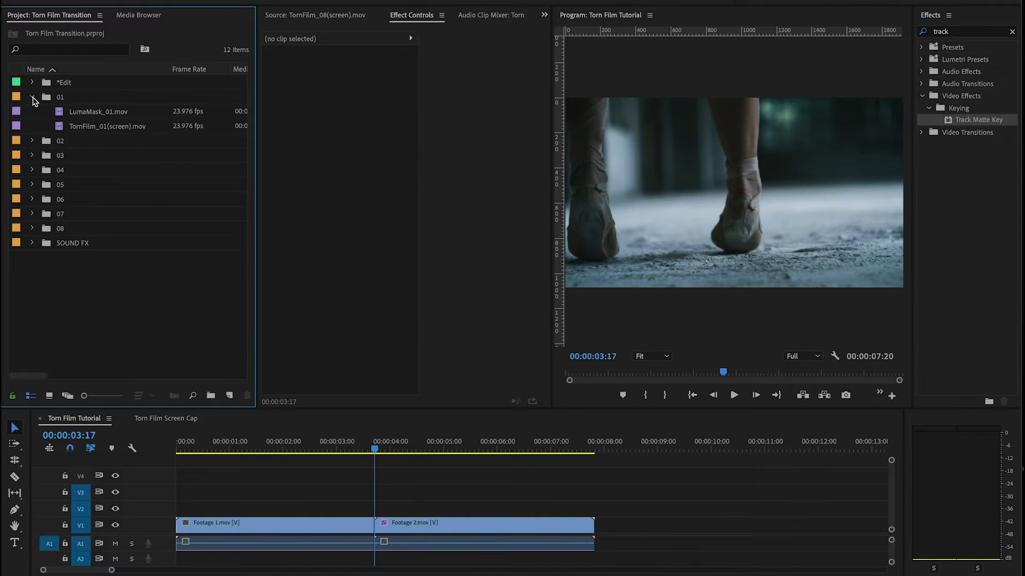
pyautogui.click(87, 124)
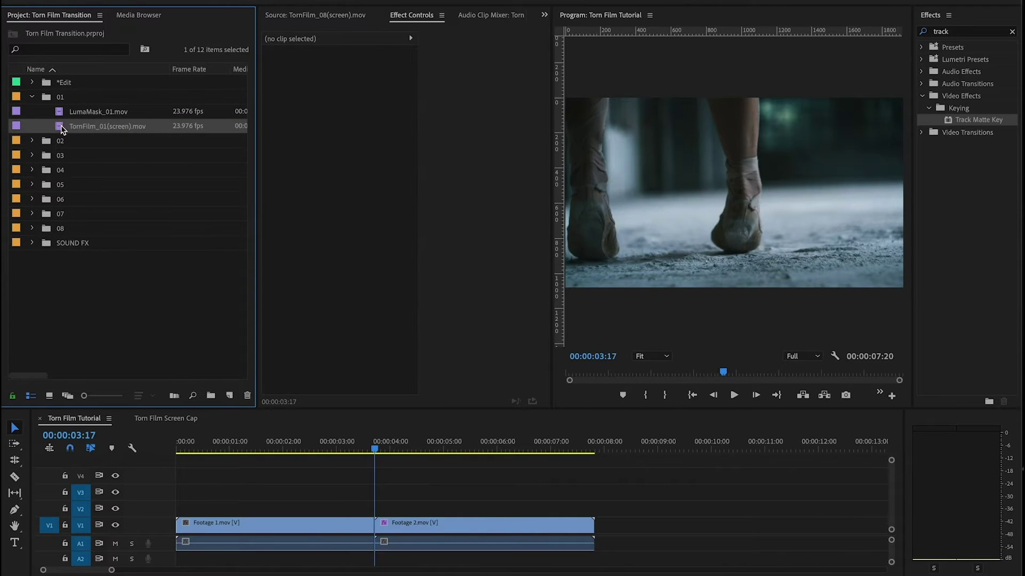
pyautogui.doubleClick(62, 130)
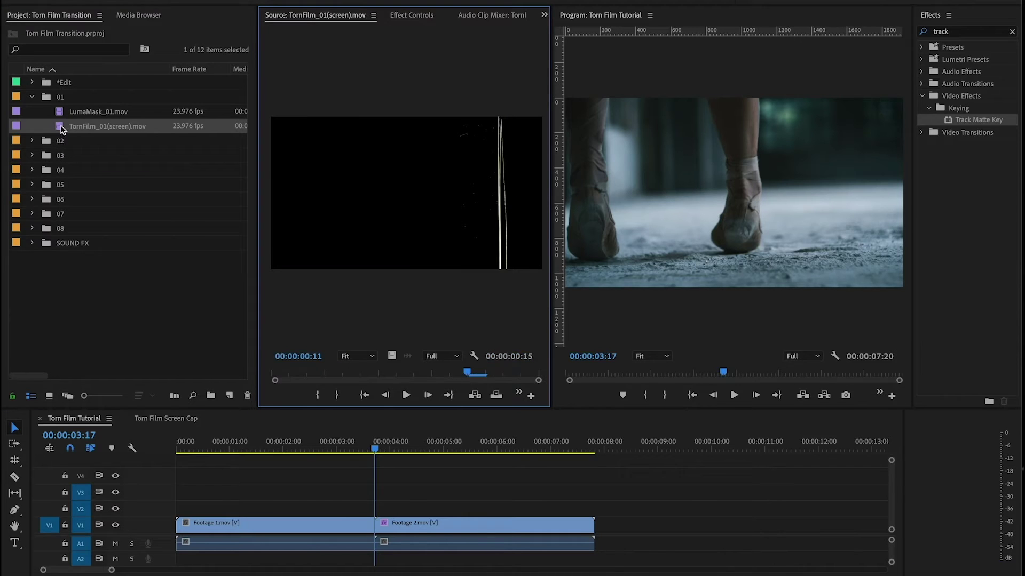
pyautogui.moveTo(284, 377); pyautogui.dragTo(378, 377)
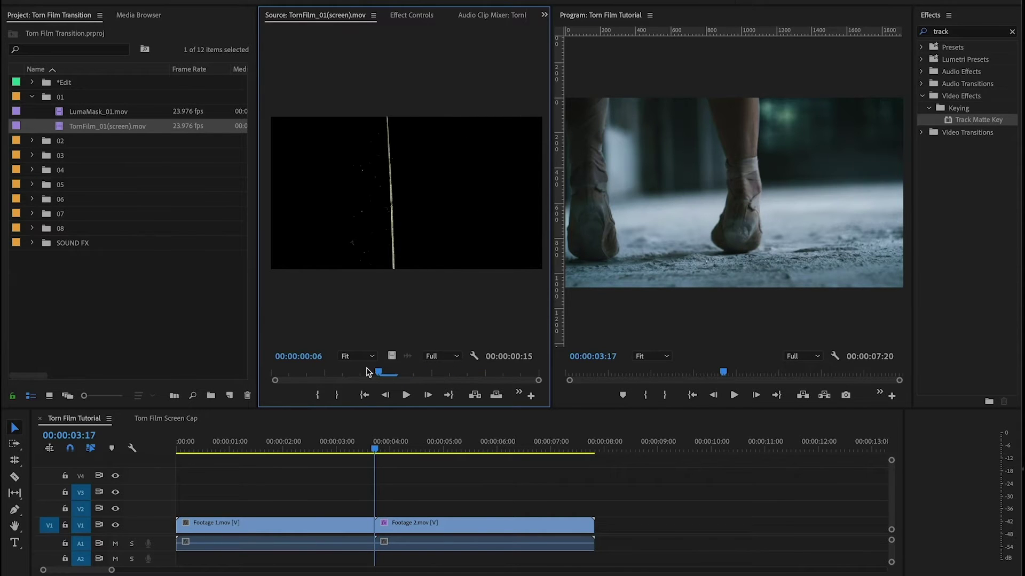
# Preview LumaMask_04.mov from folder 04, scrubbing its black wipe across the white matte.
pyautogui.click(32, 170)
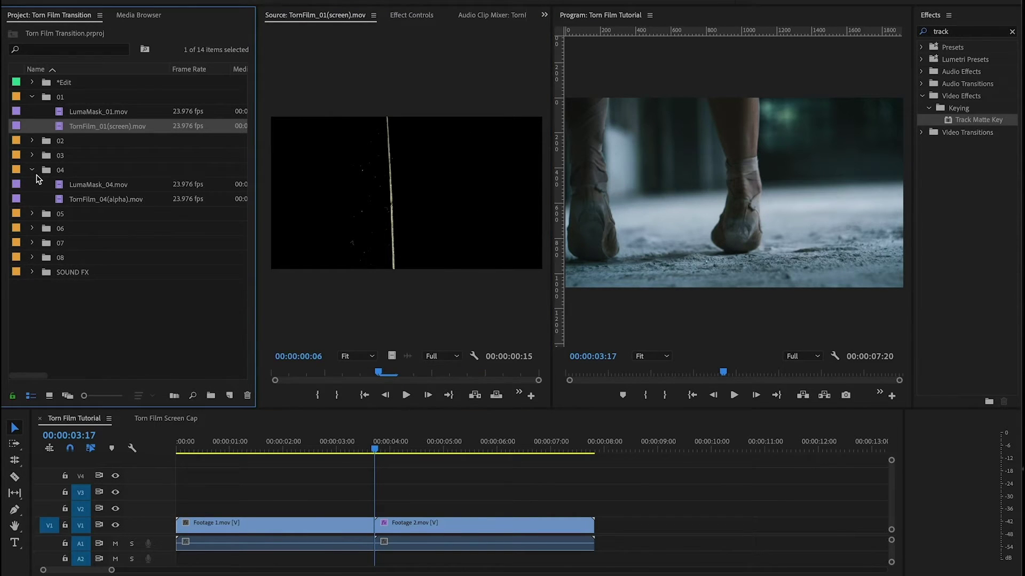
pyautogui.doubleClick(59, 188)
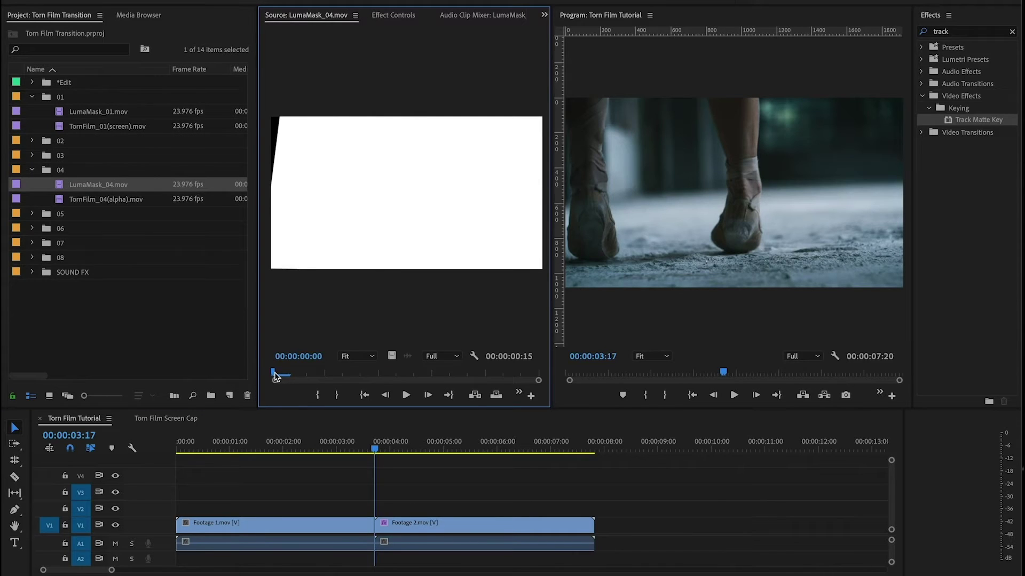
pyautogui.moveTo(275, 377); pyautogui.dragTo(413, 372)
# Preview LumaMask_08.mov and TornFilm_08(screen).mov from folder 08, then collapse folders 08 and 04.
pyautogui.click(32, 259)
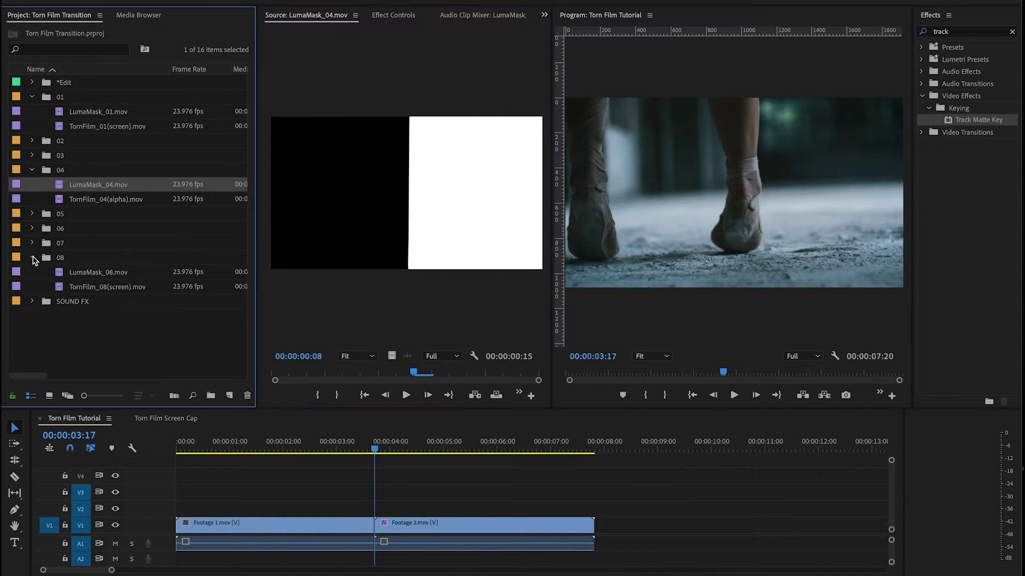
pyautogui.doubleClick(63, 274)
pyautogui.doubleClick(62, 287)
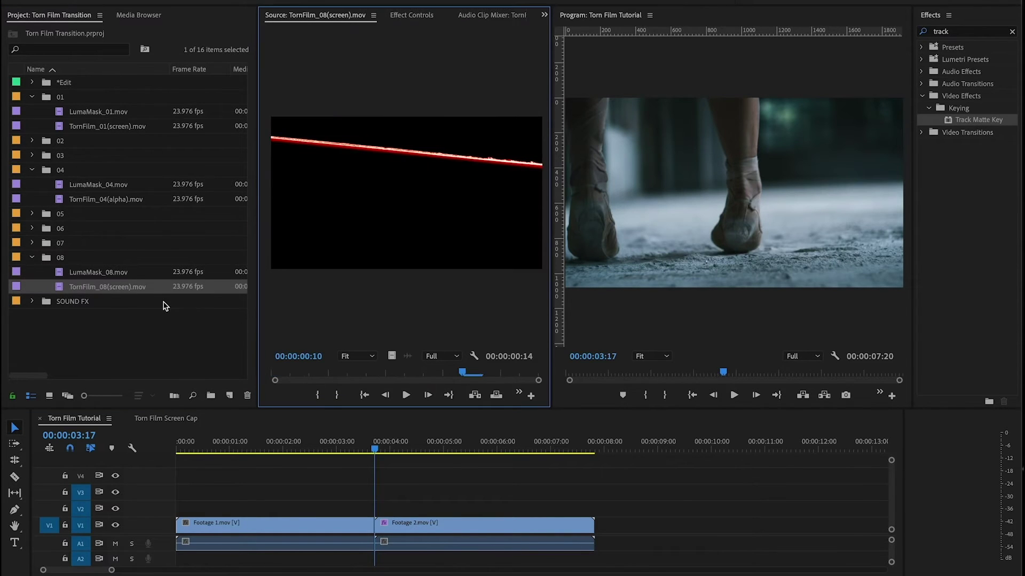
pyautogui.moveTo(286, 376); pyautogui.dragTo(347, 375)
pyautogui.press('Right')
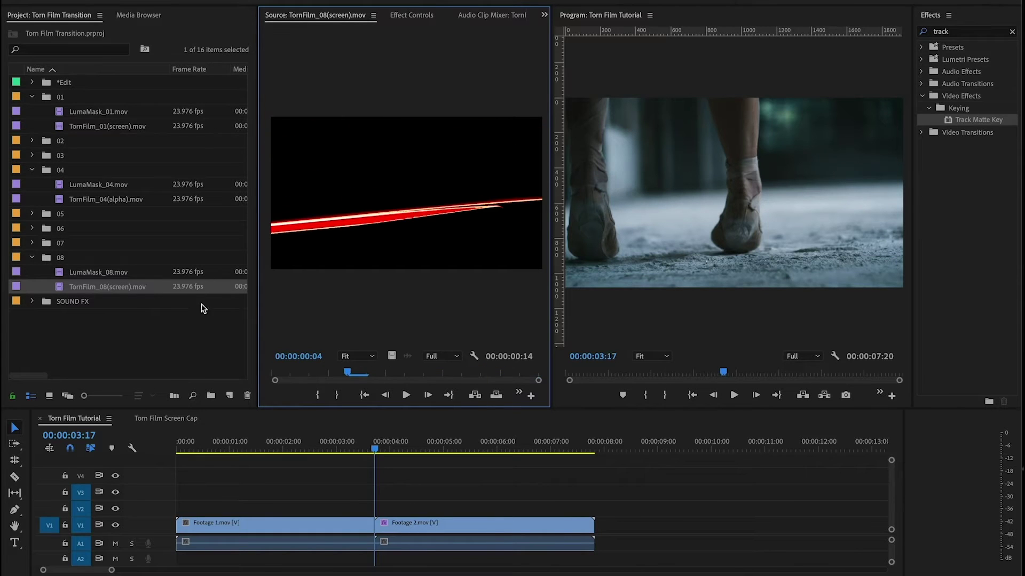
pyautogui.click(33, 259)
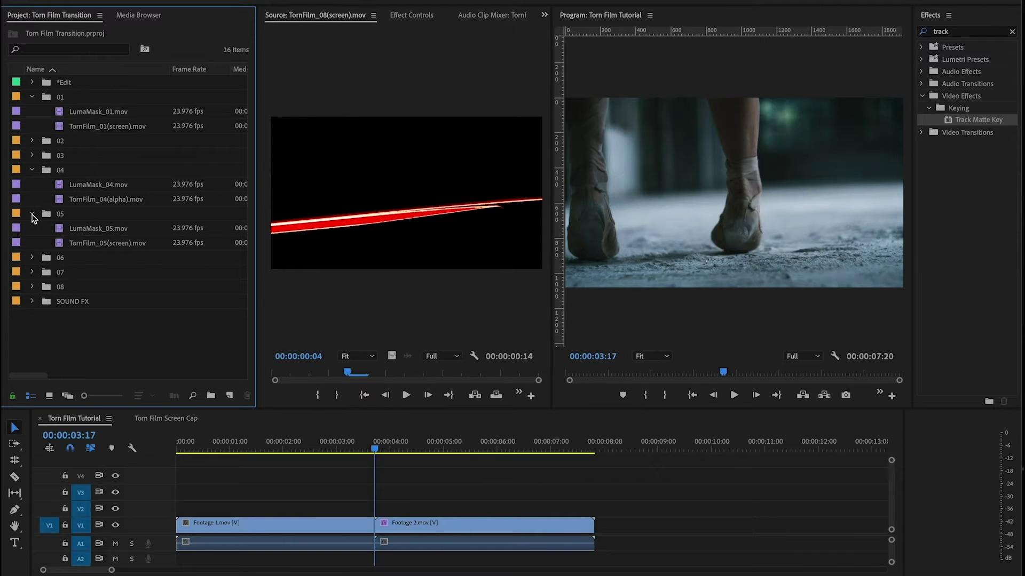
pyautogui.click(32, 170)
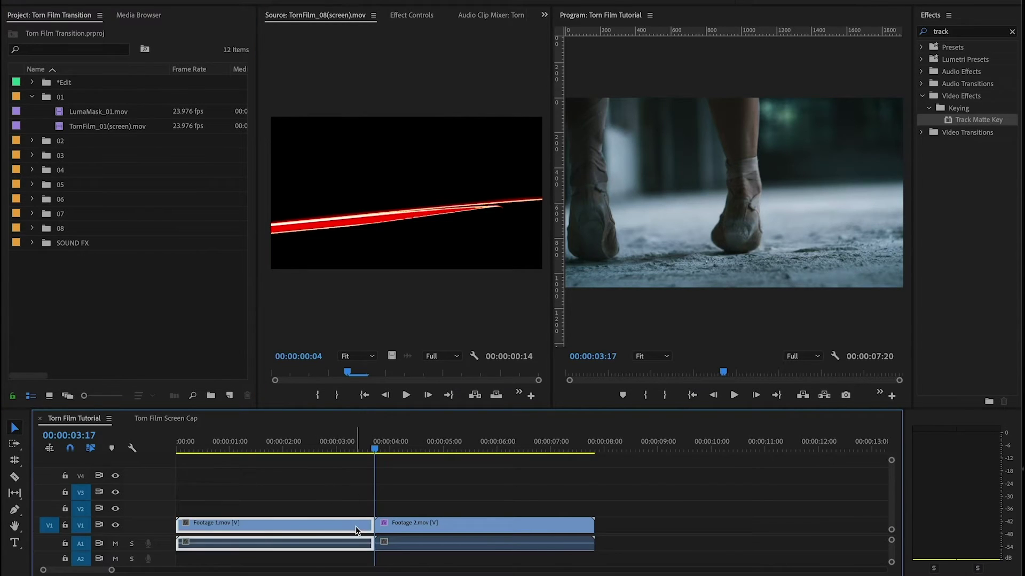
# Move Footage 1 to V2 and place LumaMask_01.mov on V3 ending at the cut.
pyautogui.moveTo(358, 531); pyautogui.dragTo(354, 516)
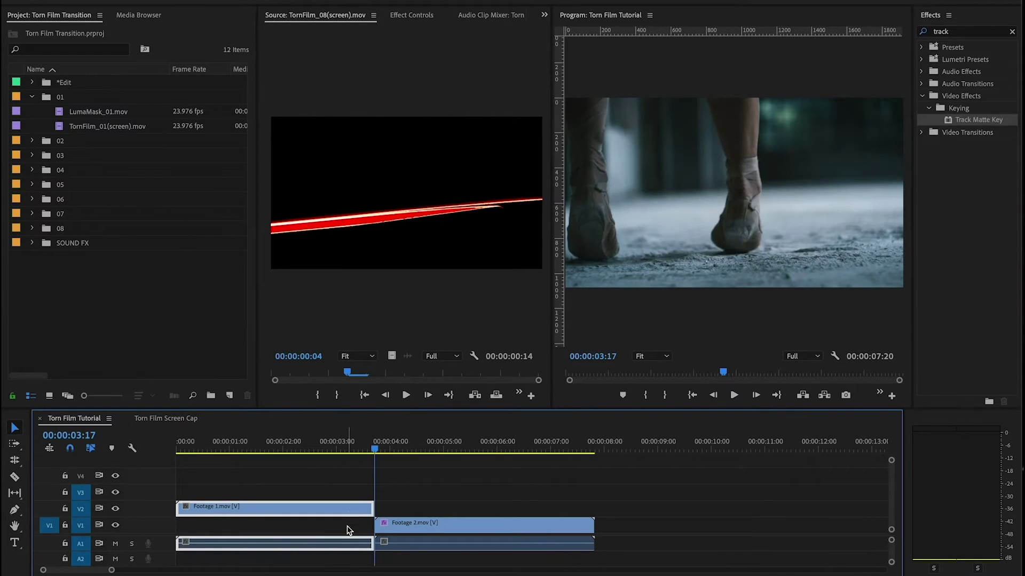
pyautogui.click(52, 98)
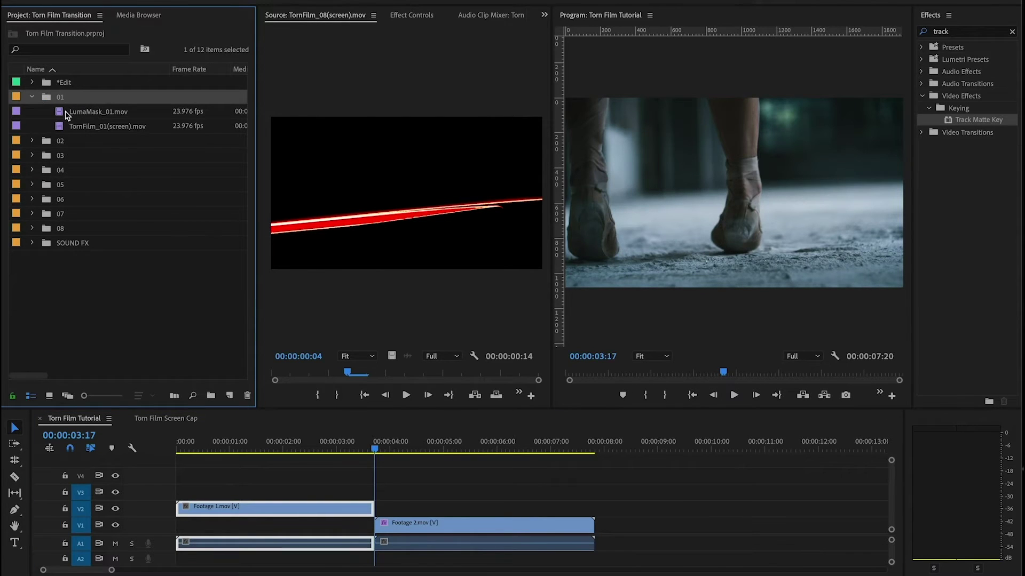
pyautogui.click(63, 116)
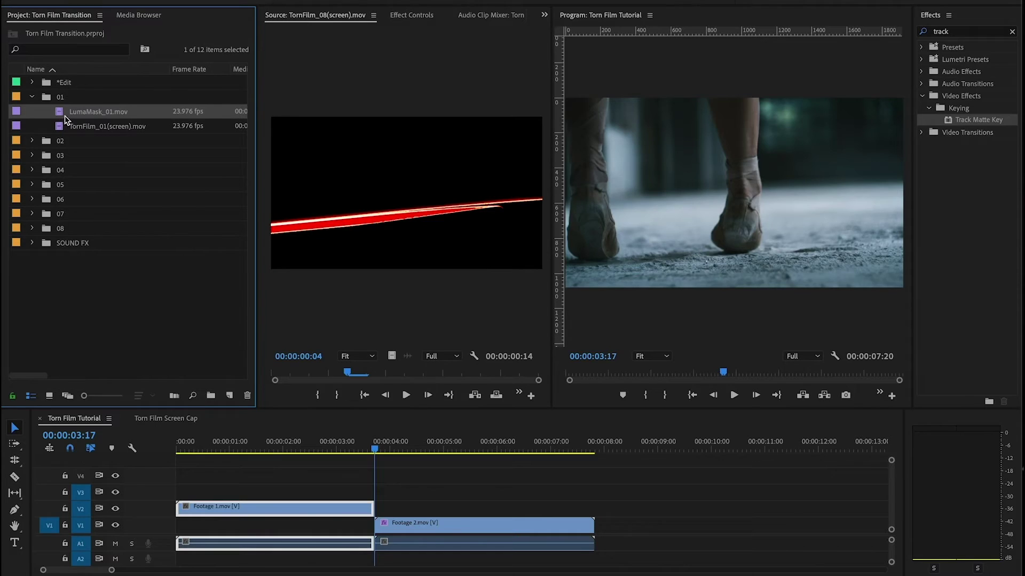
pyautogui.moveTo(312, 467); pyautogui.dragTo(335, 489)
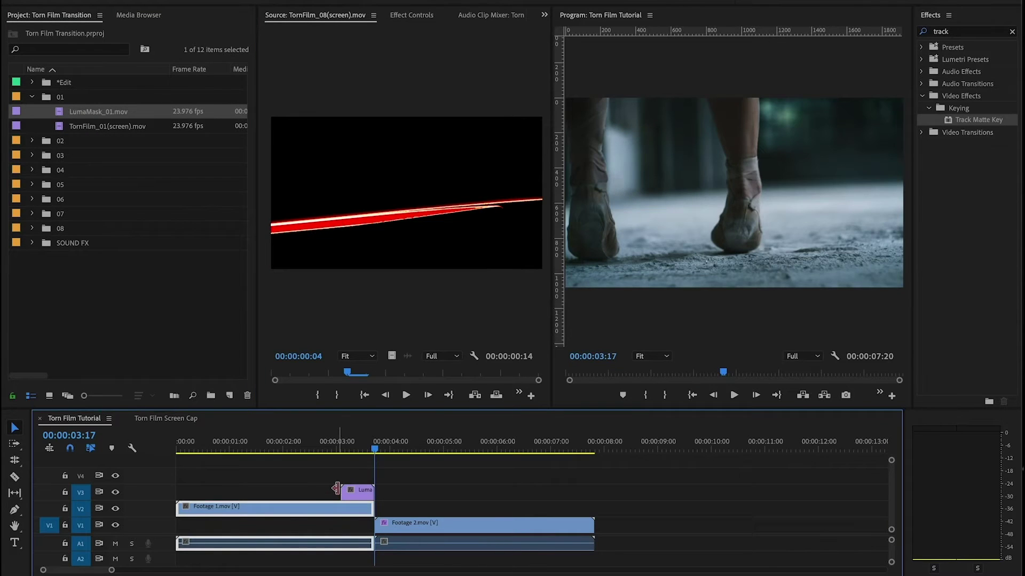
pyautogui.click(361, 449)
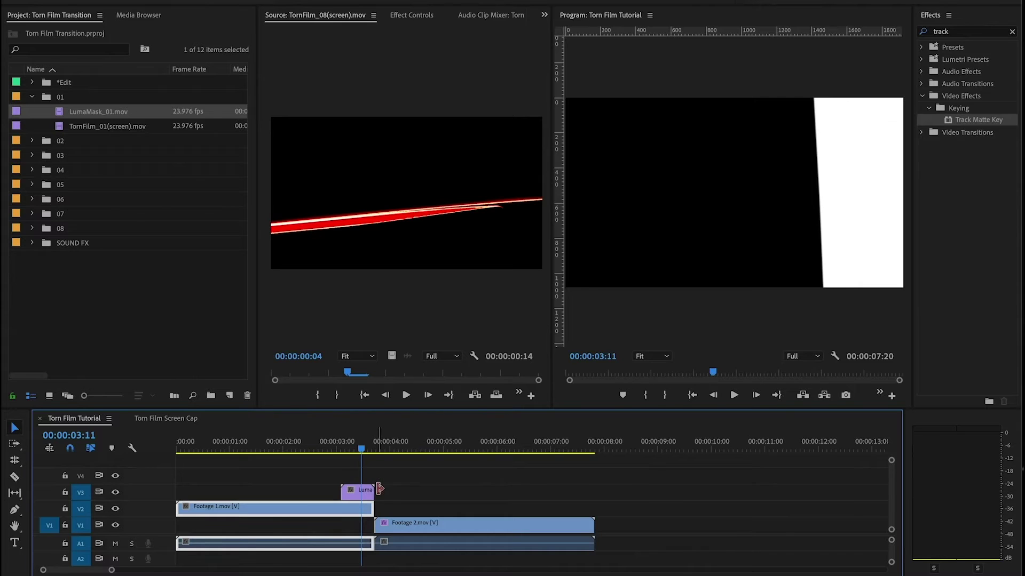
pyautogui.click(375, 447)
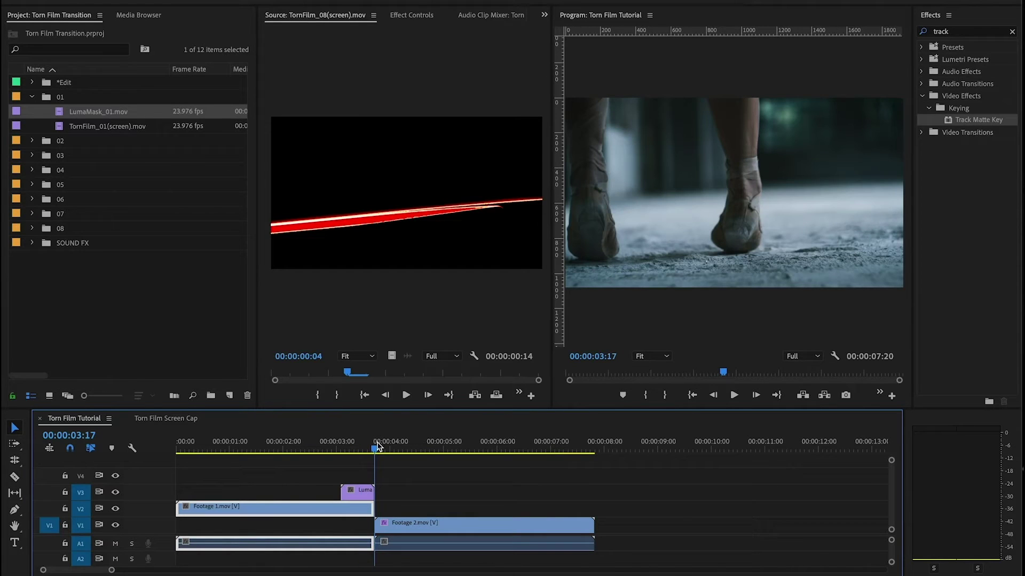
pyautogui.click(363, 448)
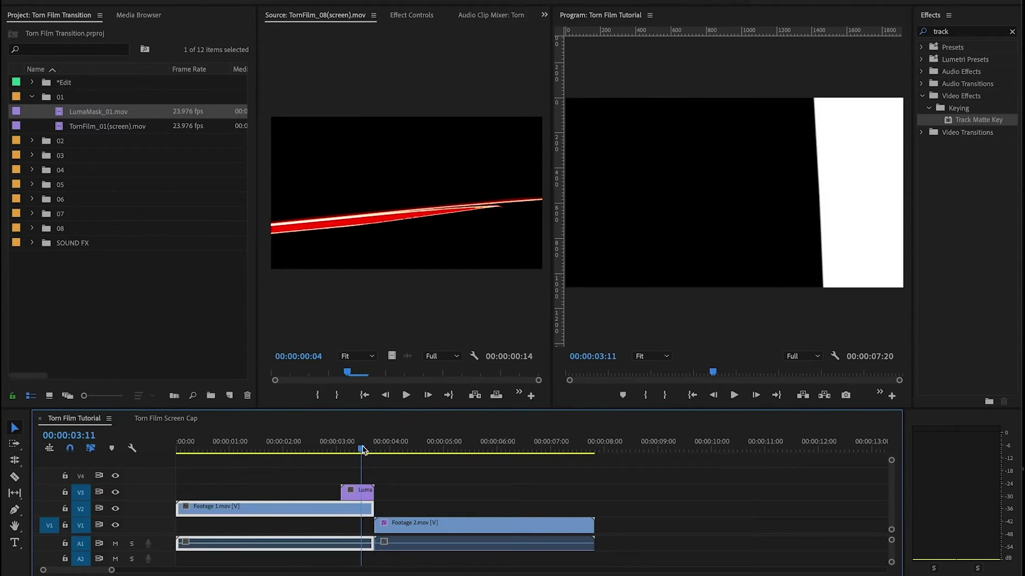
pyautogui.click(358, 492)
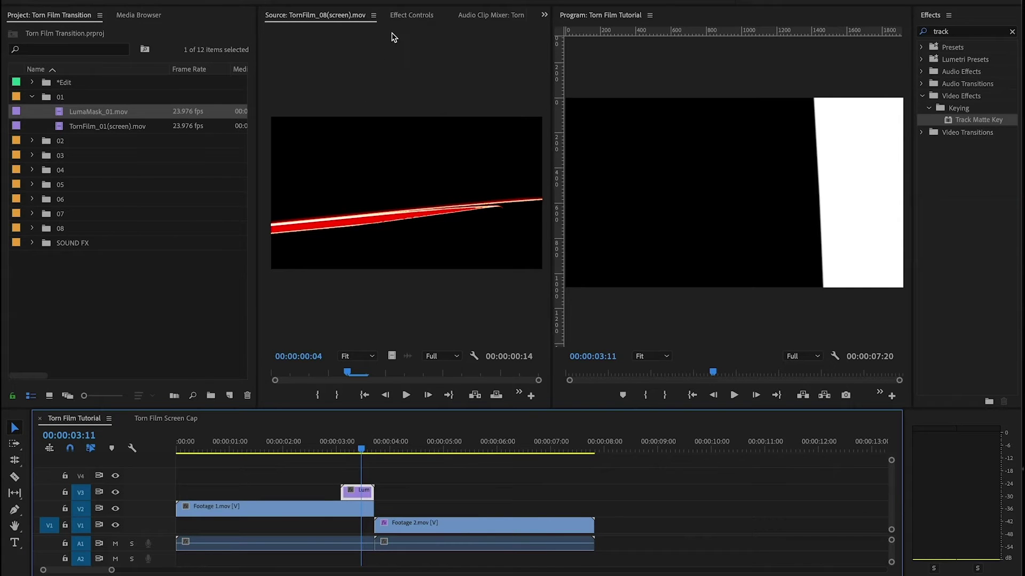
# Scale LumaMask_01.mov to 50 and slide Footage 2 earlier to overlap it.
pyautogui.click(403, 16)
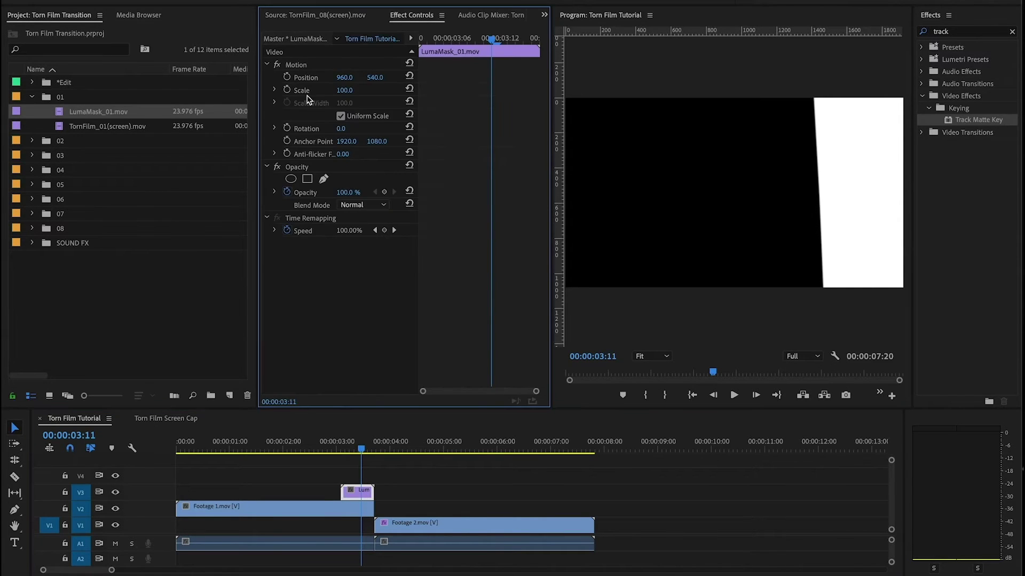
pyautogui.click(346, 92)
pyautogui.write('50')
pyautogui.press('Return')
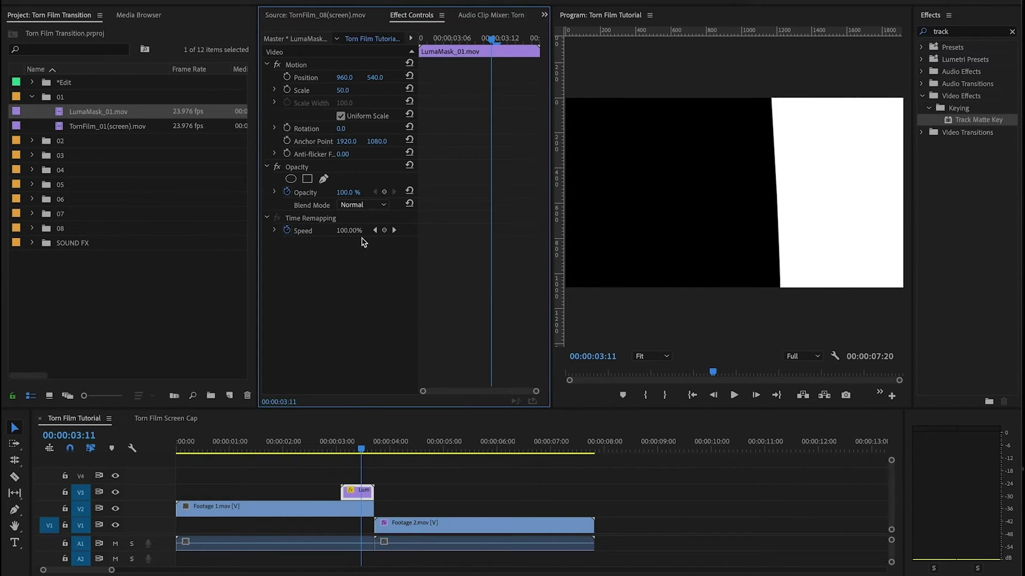
pyautogui.click(359, 493)
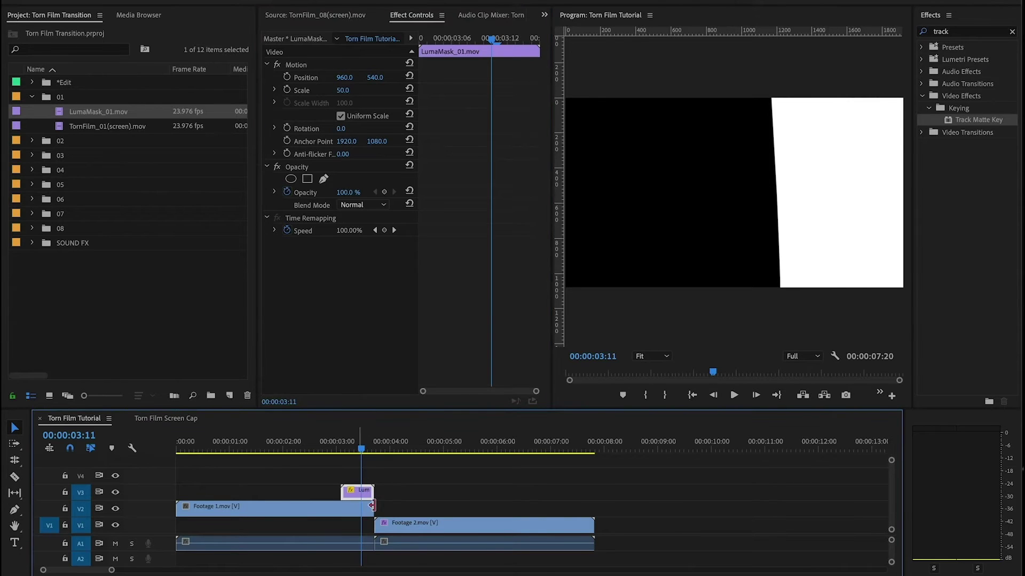
pyautogui.moveTo(398, 521); pyautogui.dragTo(385, 528)
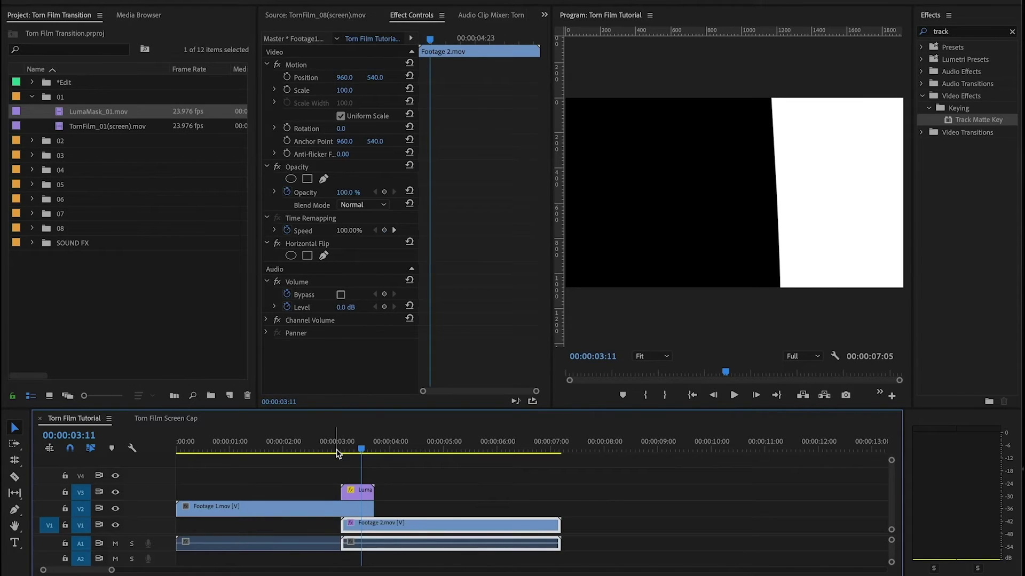
# Place TornFilm_01(screen).mov on V4 above the mask and scale it to 50.
pyautogui.click(341, 449)
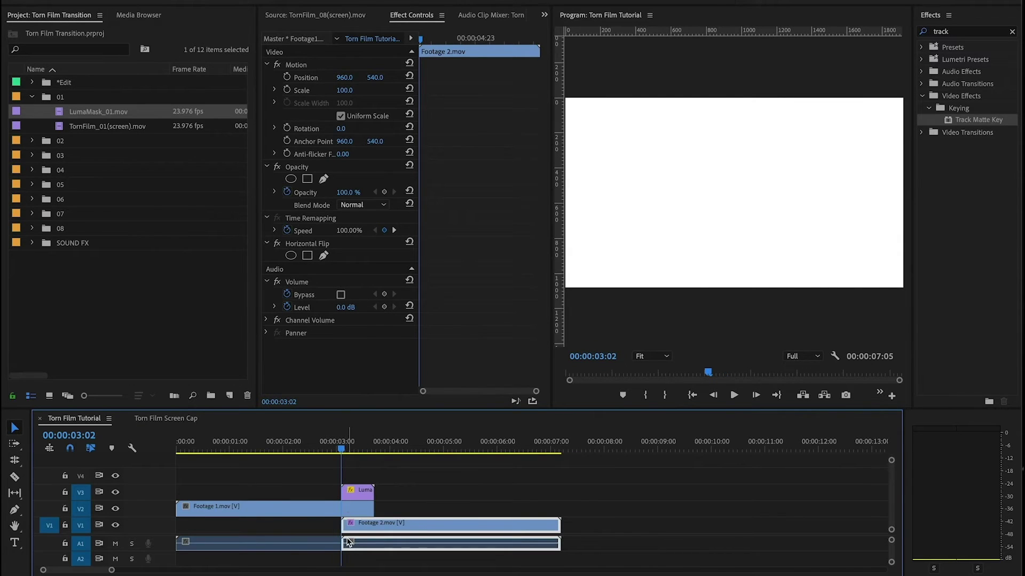
pyautogui.click(319, 494)
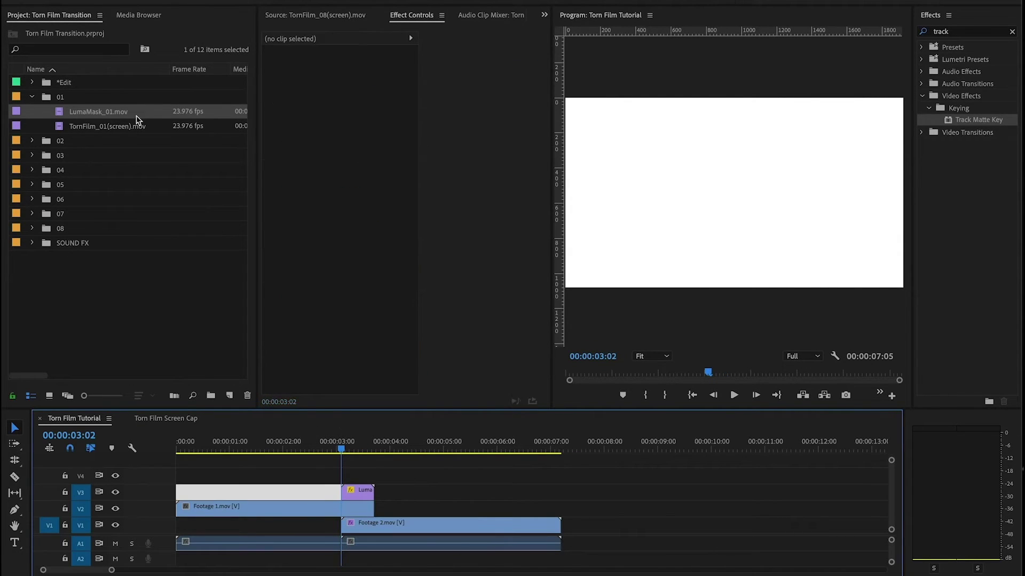
pyautogui.click(59, 129)
pyautogui.moveTo(62, 130); pyautogui.dragTo(357, 475)
pyautogui.click(363, 478)
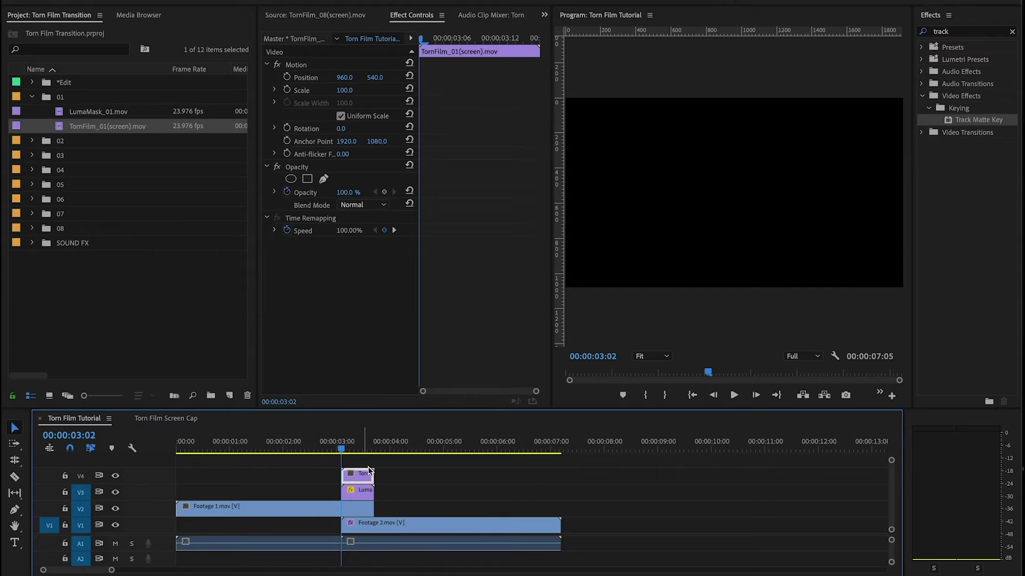
pyautogui.click(343, 92)
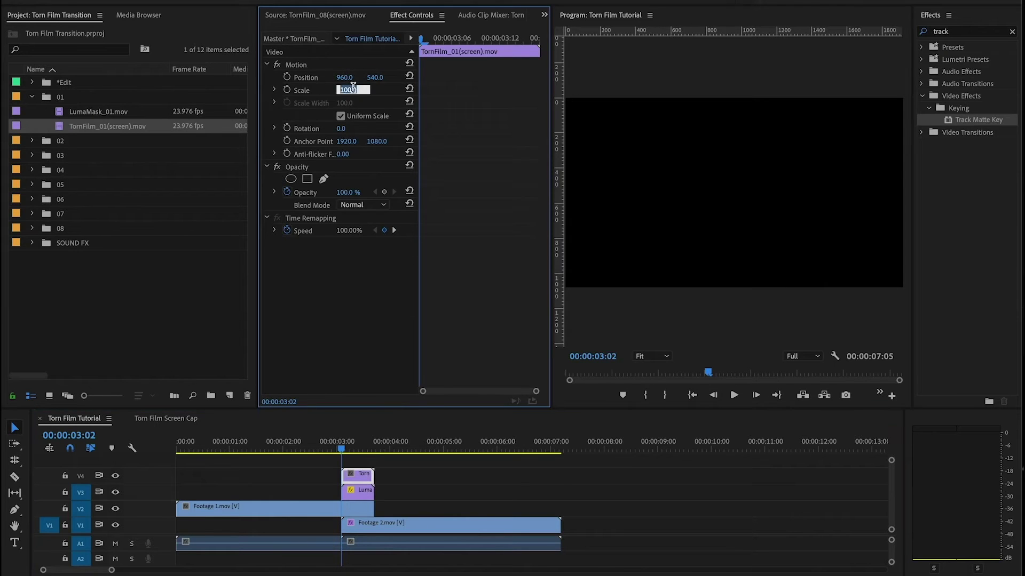
pyautogui.write('50')
pyautogui.press('Return')
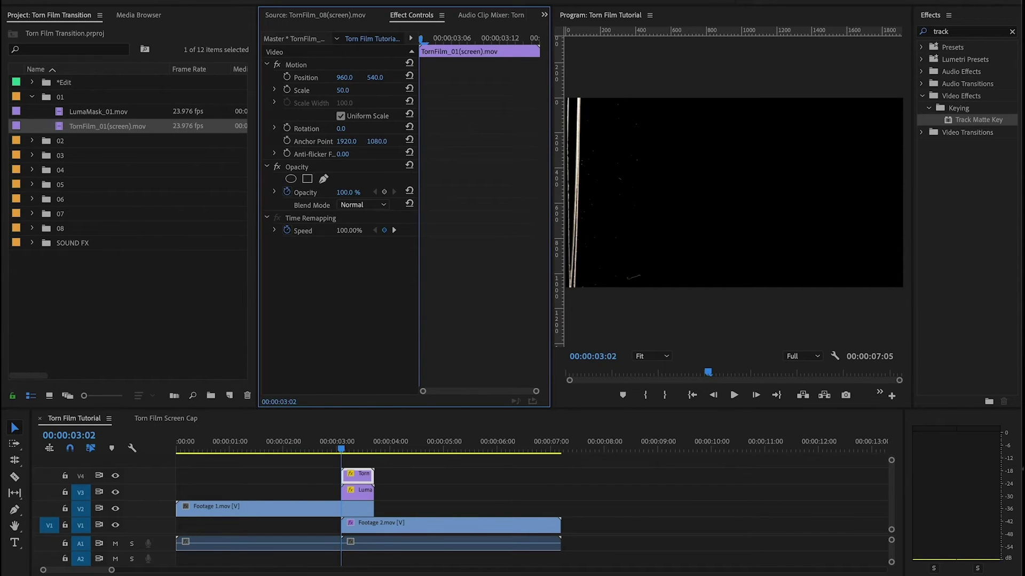
# Set the torn-film clip's blend mode to Screen and scrub to 00:00:03:08 to check.
pyautogui.click(350, 479)
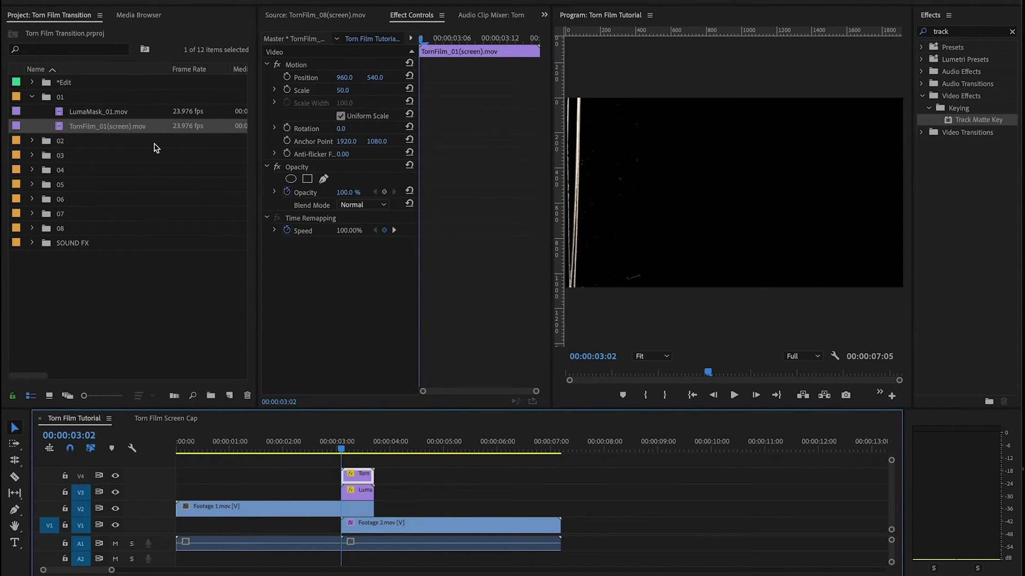
pyautogui.click(353, 205)
pyautogui.click(366, 330)
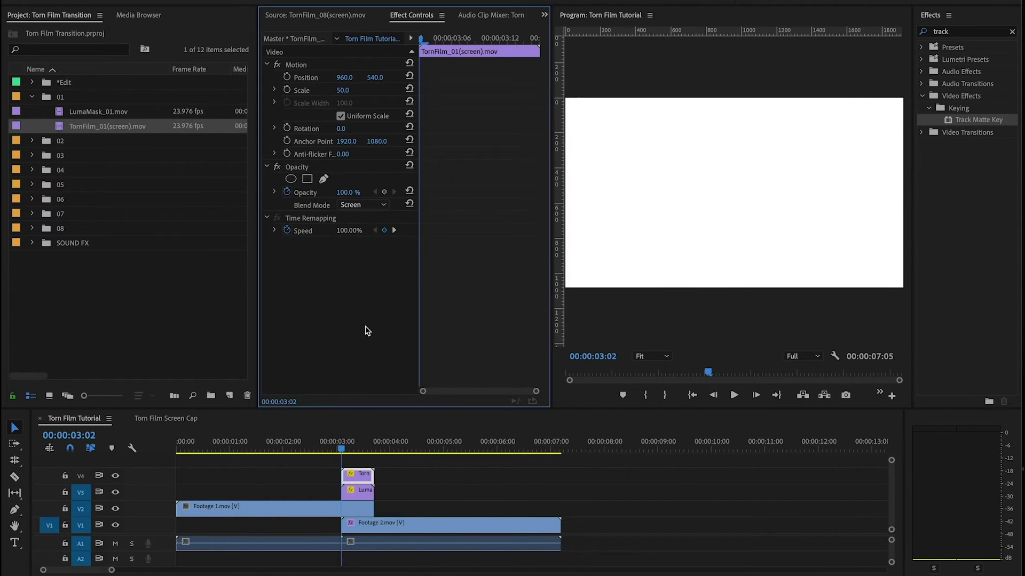
pyautogui.moveTo(342, 451); pyautogui.dragTo(356, 451)
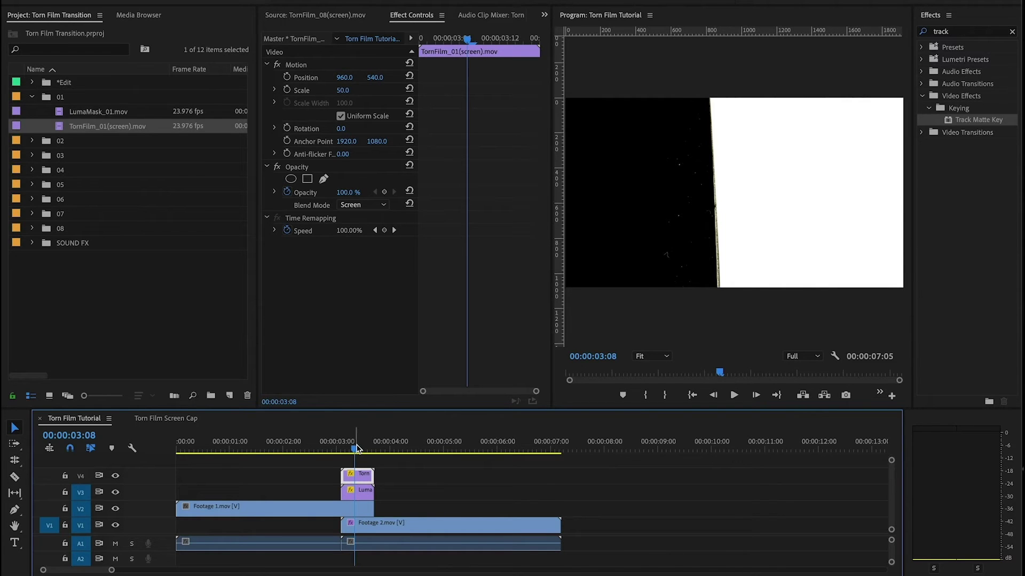
# Split Footage 1.mov on V2 at 00:00:03:02 with Ctrl+K and select the short tail piece.
pyautogui.moveTo(356, 448); pyautogui.dragTo(359, 448)
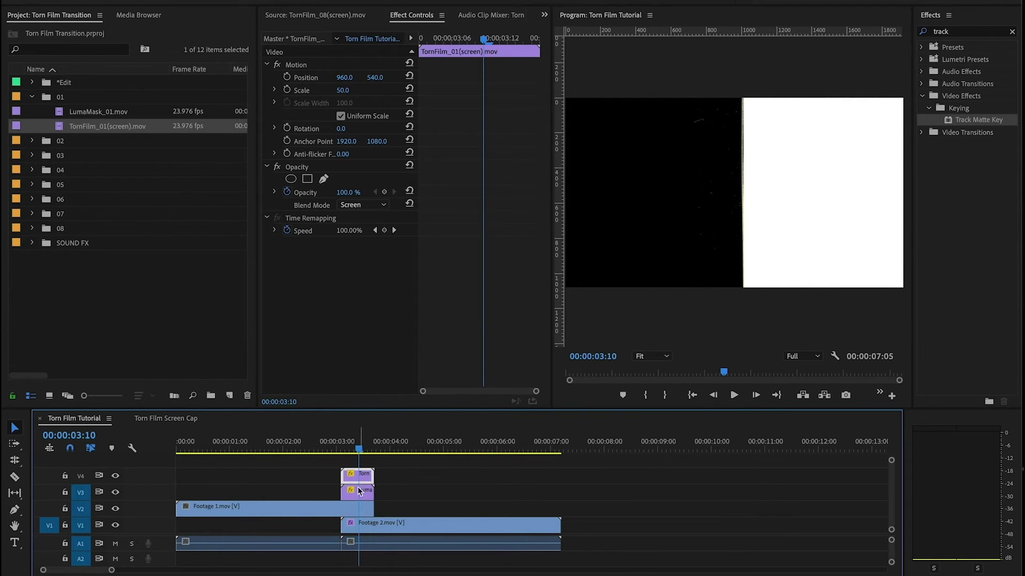
pyautogui.click(264, 508)
pyautogui.moveTo(346, 448); pyautogui.dragTo(344, 449)
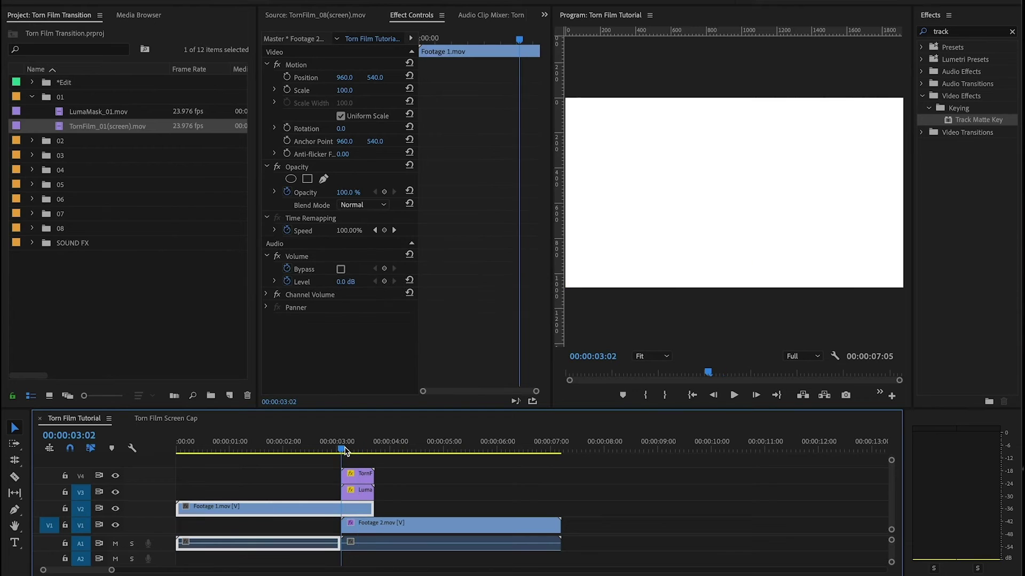
pyautogui.hotkey('ctrl', 'k')
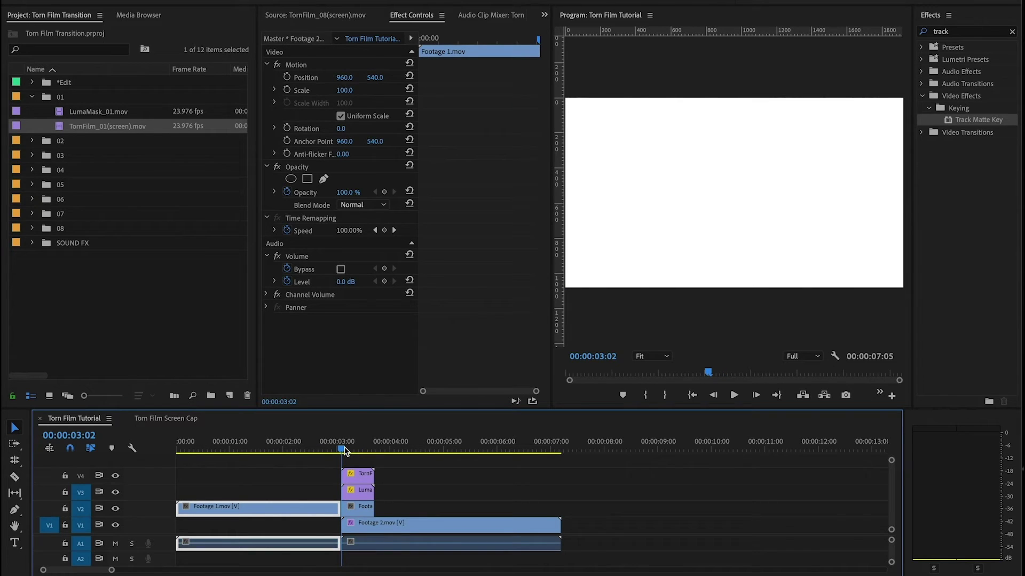
pyautogui.click(354, 510)
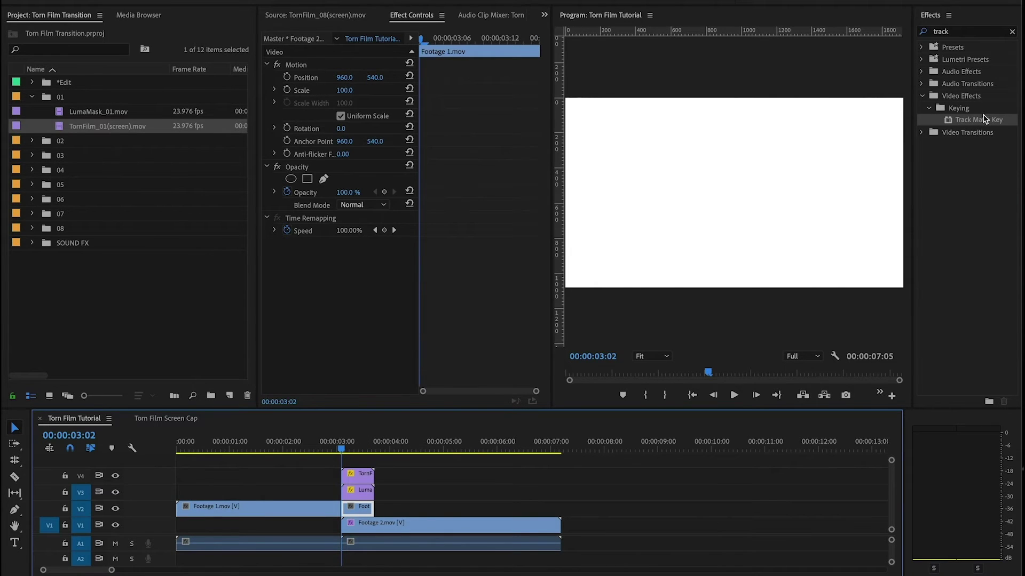
pyautogui.moveTo(985, 118); pyautogui.dragTo(368, 526)
pyautogui.click(295, 66)
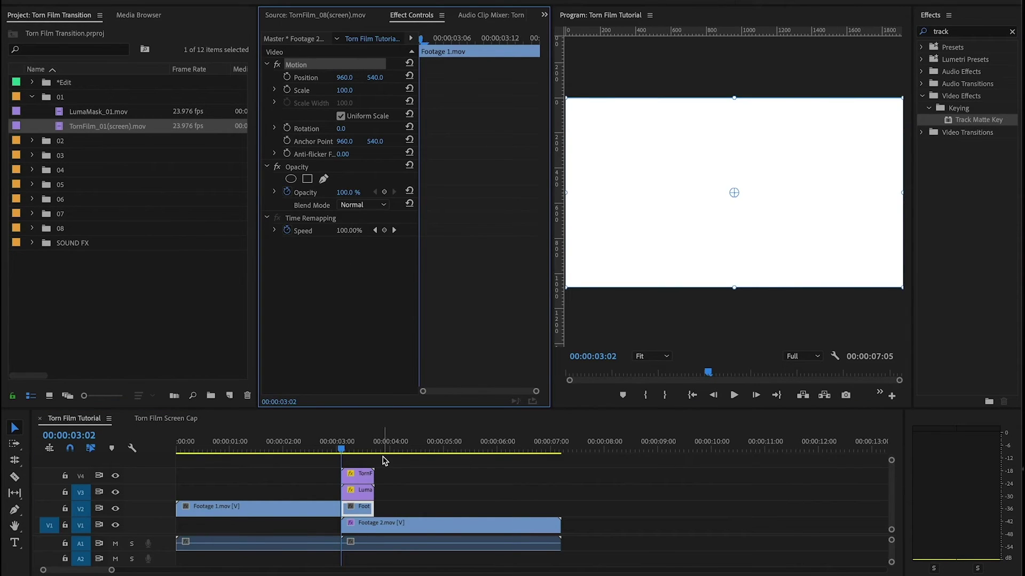
# Nest the short footage piece as Nested Sequence 05 and apply Track Matte Key to it.
pyautogui.rightClick(366, 507)
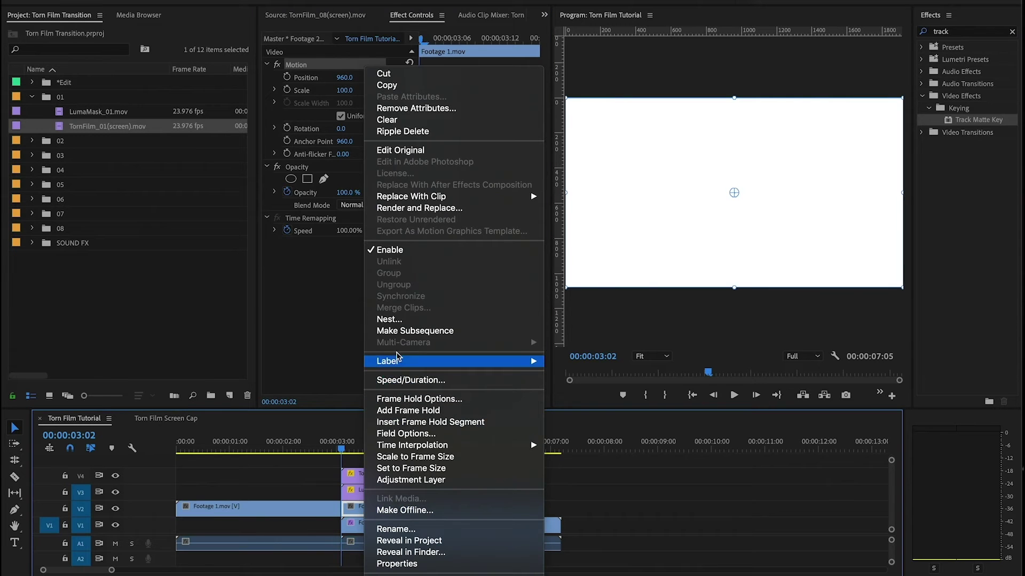
pyautogui.click(396, 320)
pyautogui.click(525, 308)
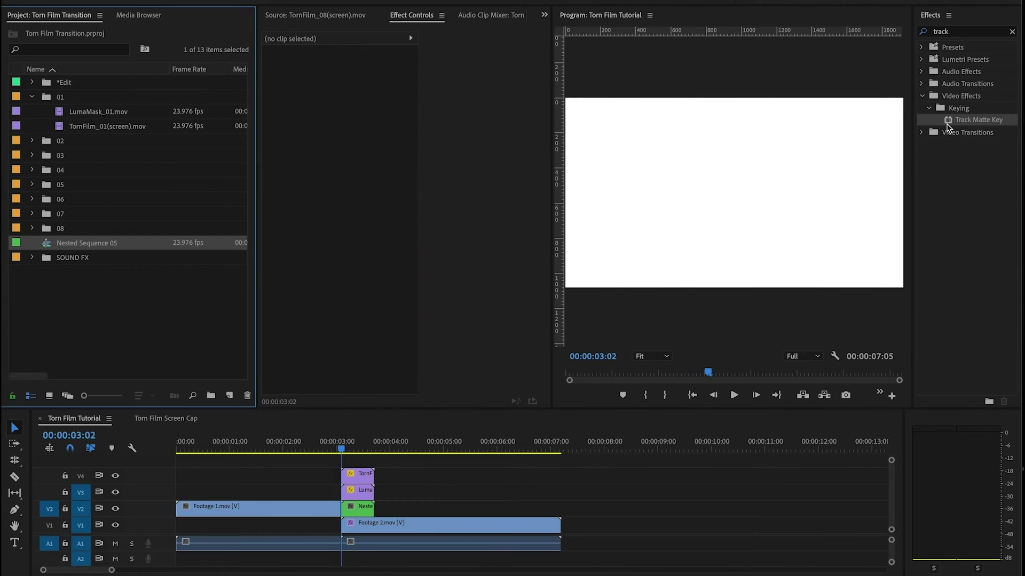
pyautogui.moveTo(948, 126); pyautogui.dragTo(359, 511)
pyautogui.click(359, 511)
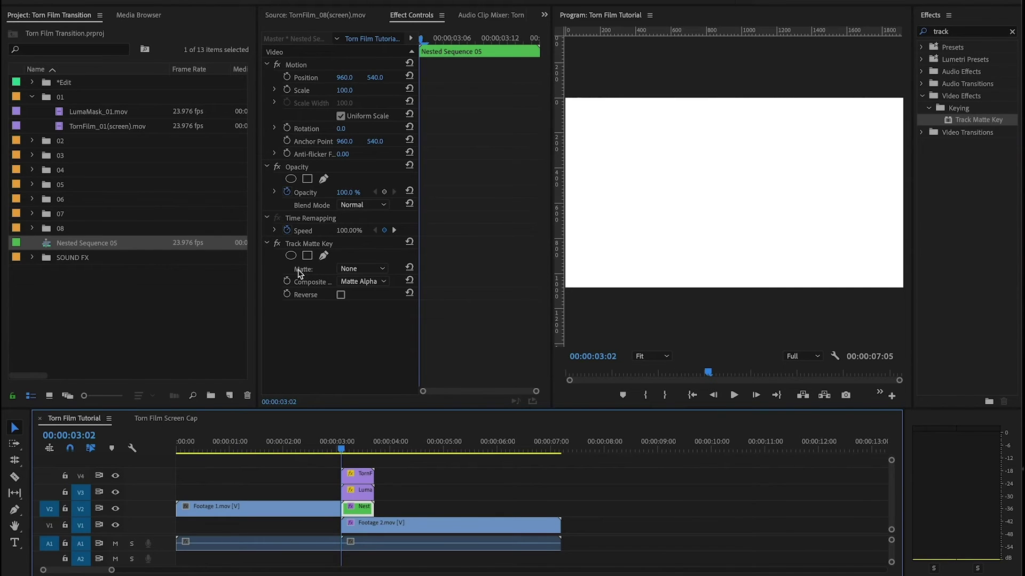
# Set Track Matte Key's Matte to Video 3 and Composite Using to Matte Luma.
pyautogui.click(355, 269)
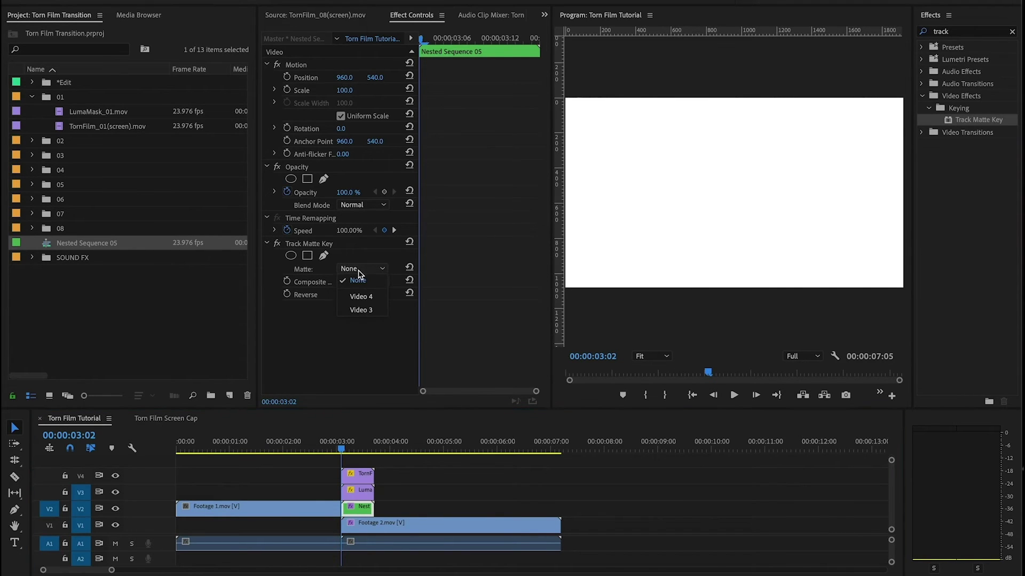
pyautogui.click(361, 310)
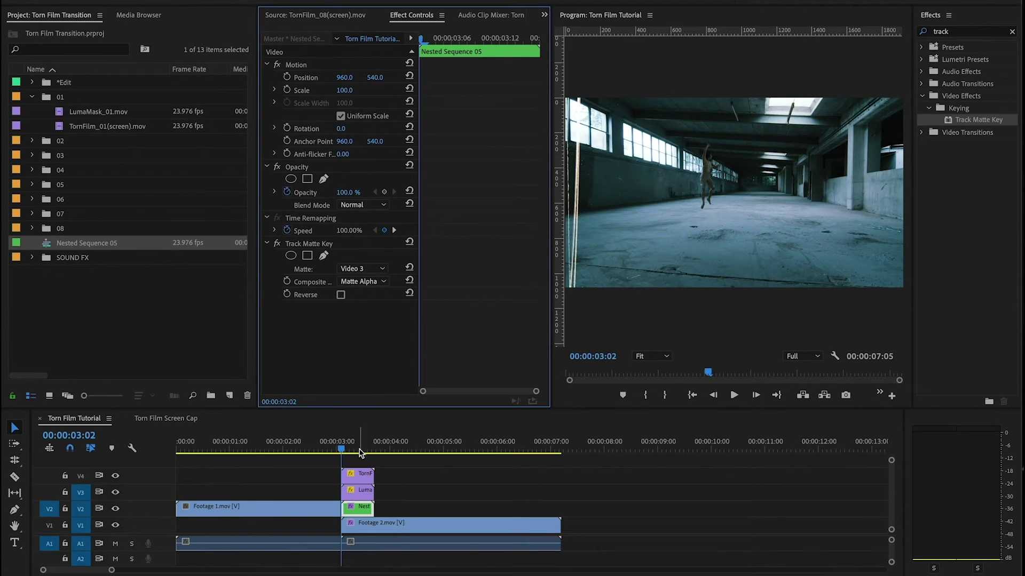
pyautogui.click(356, 491)
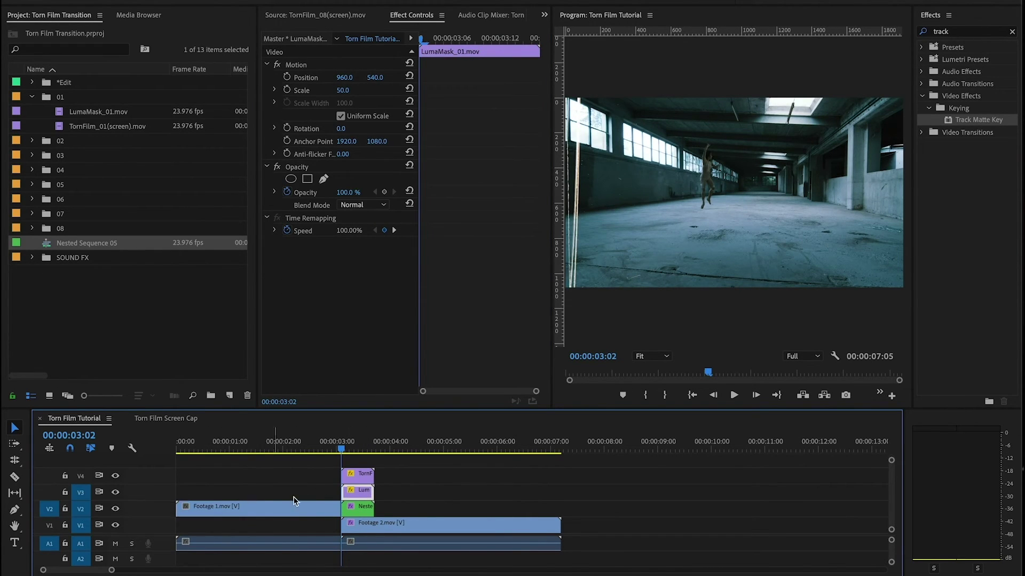
pyautogui.click(366, 513)
pyautogui.click(360, 269)
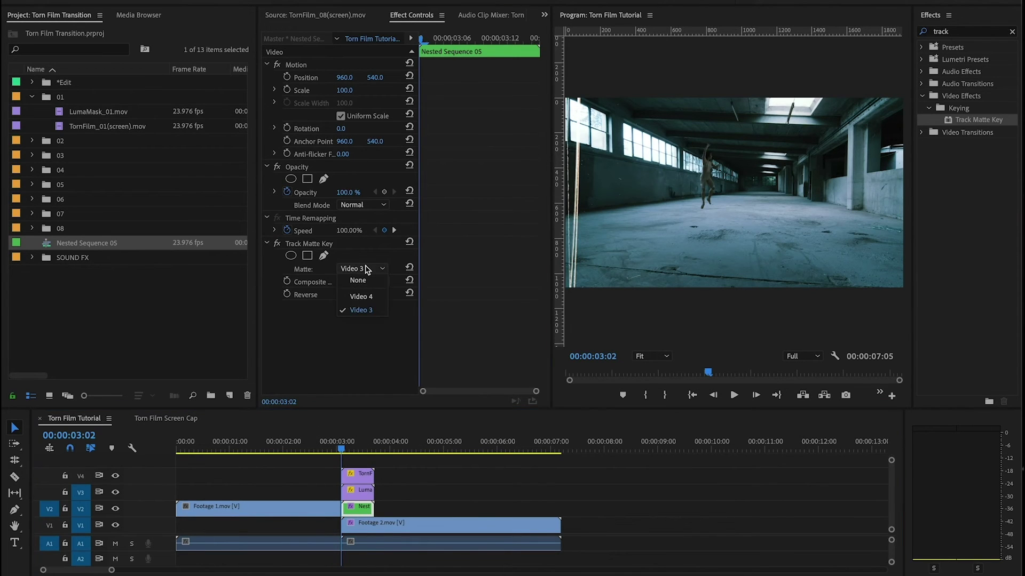
pyautogui.click(342, 293)
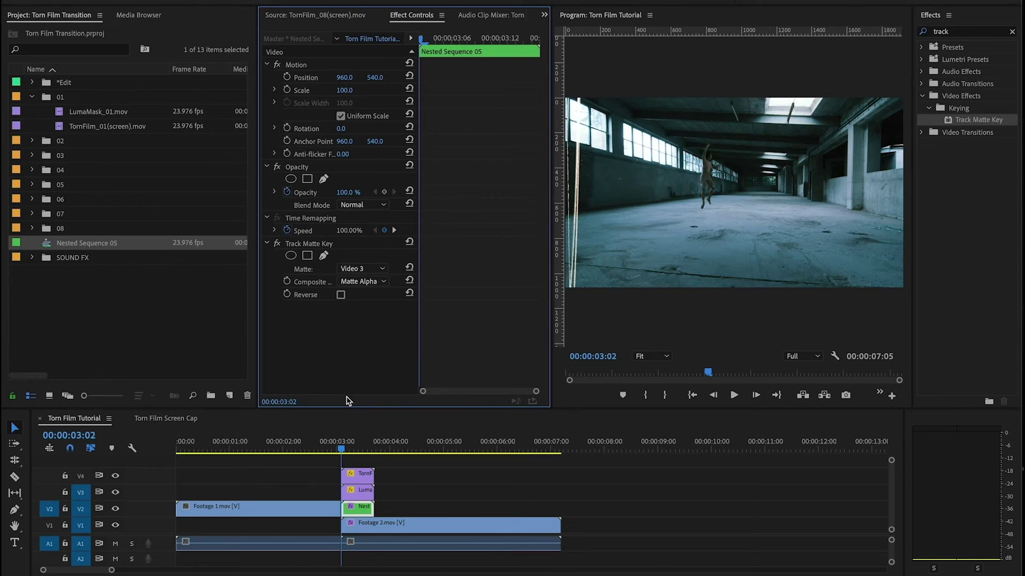
pyautogui.click(369, 284)
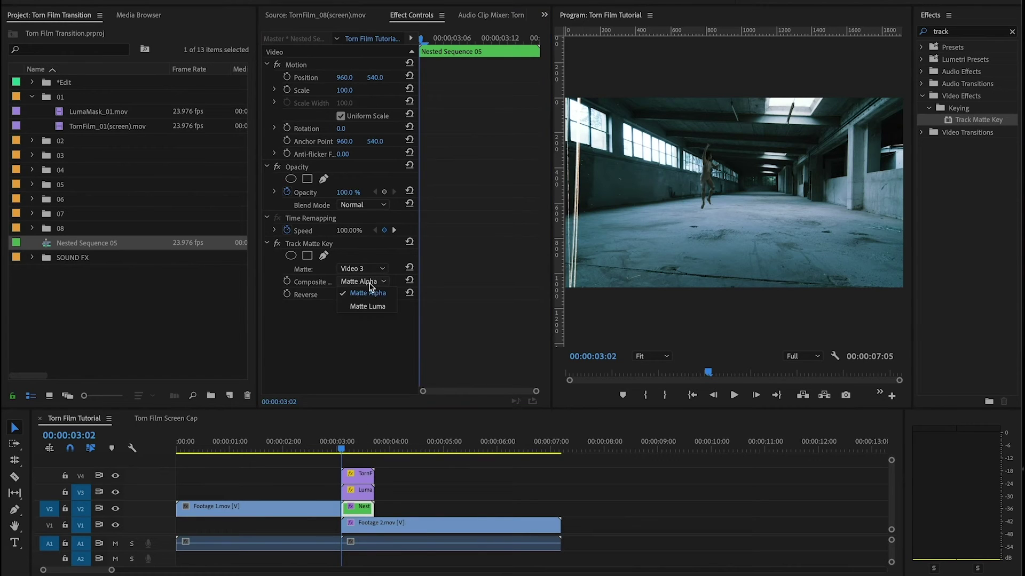
pyautogui.click(368, 307)
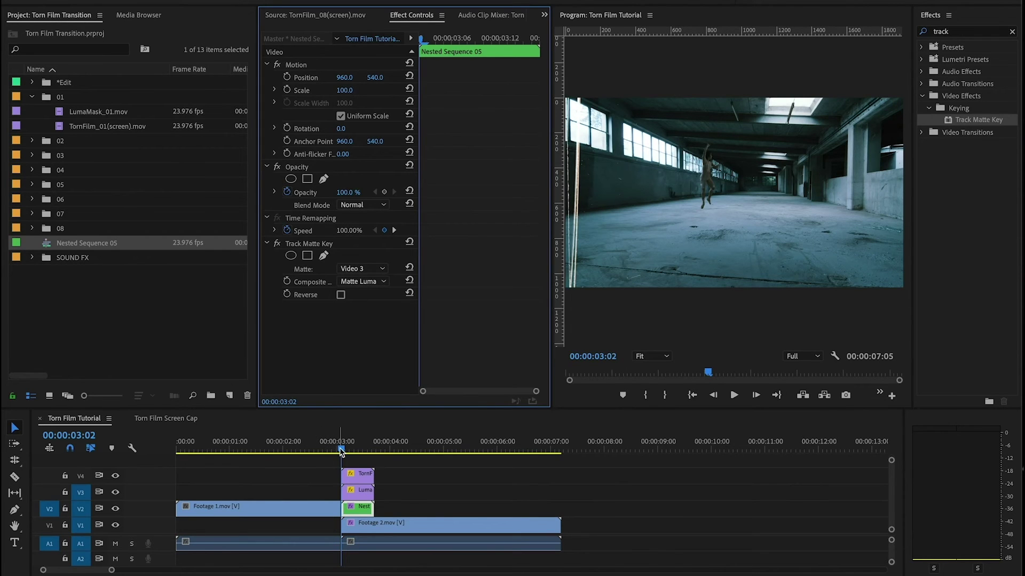
pyautogui.moveTo(341, 452)
pyautogui.mouseDown()
pyautogui.moveTo(375, 452)
pyautogui.moveTo(341, 452)
pyautogui.mouseUp()
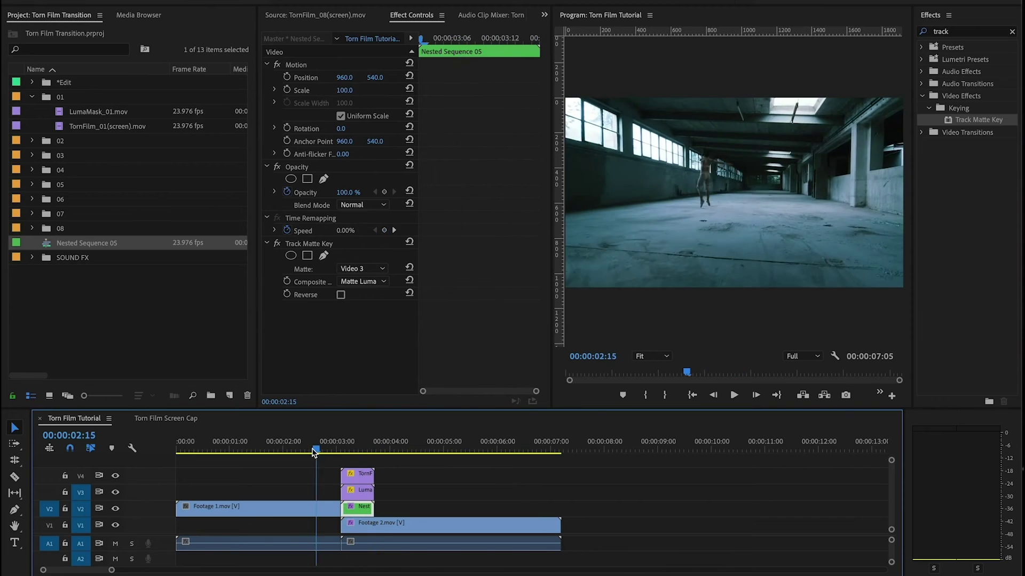
pyautogui.press('space')
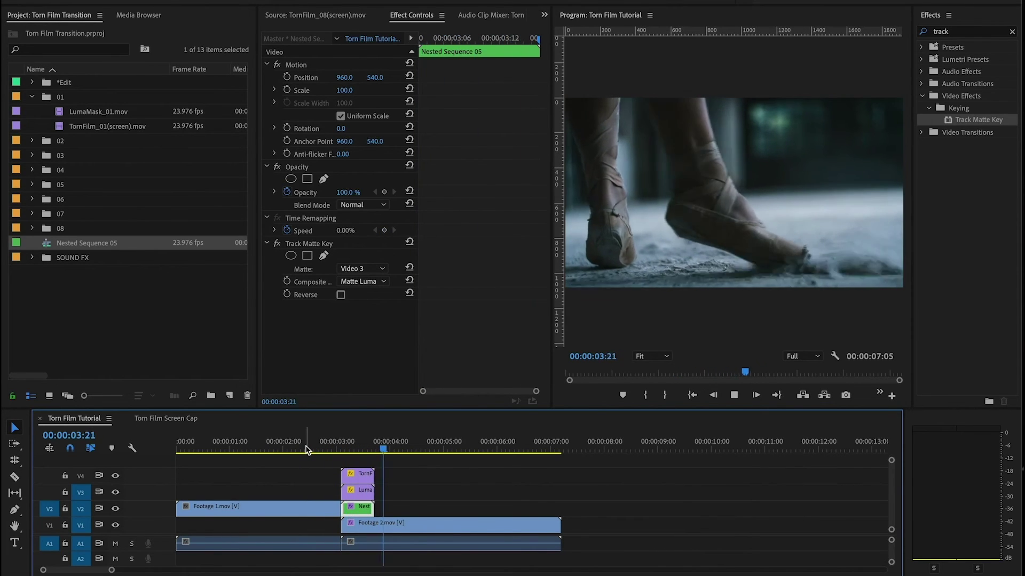
pyautogui.press('space')
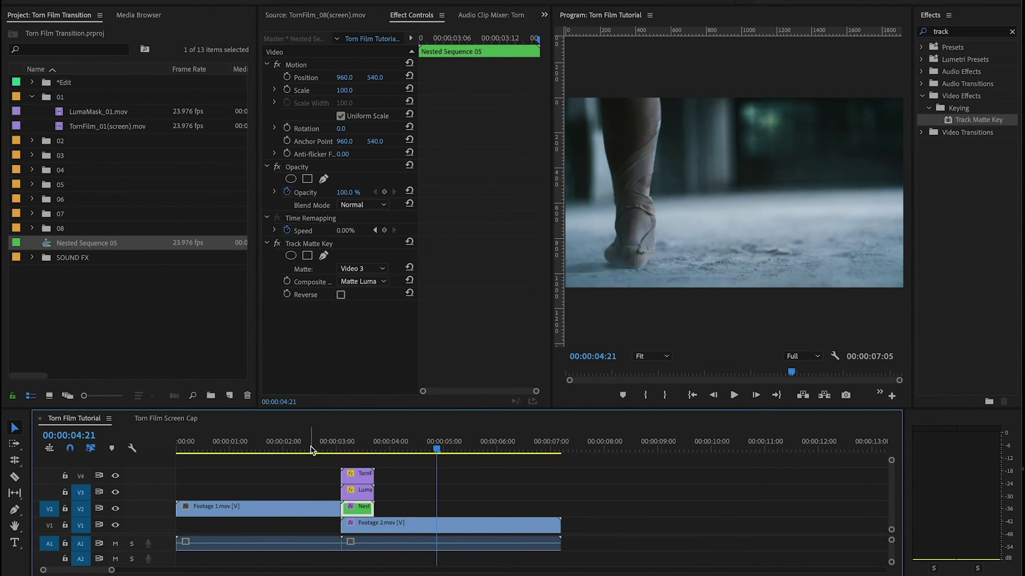
pyautogui.moveTo(366, 447); pyautogui.dragTo(352, 450)
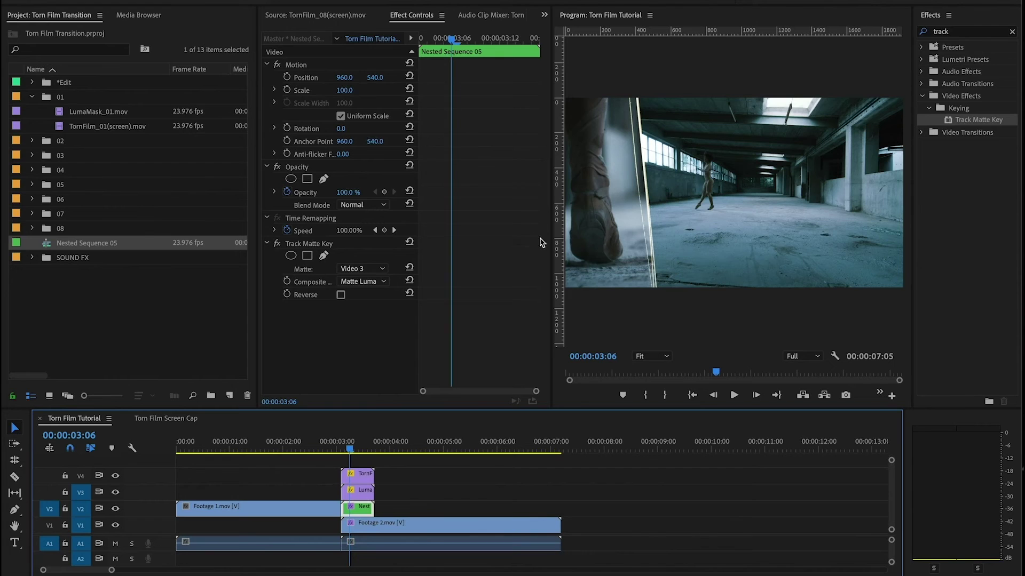
# Turn on Reverse Speed for both the TornFilm and LumaMask clips in Speed/Duration.
pyautogui.rightClick(365, 478)
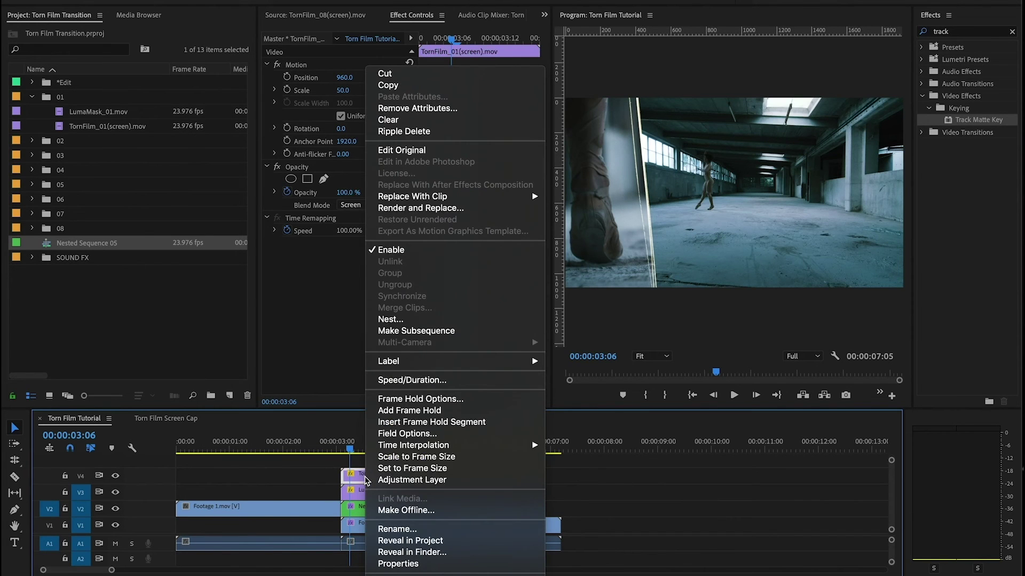
pyautogui.click(397, 383)
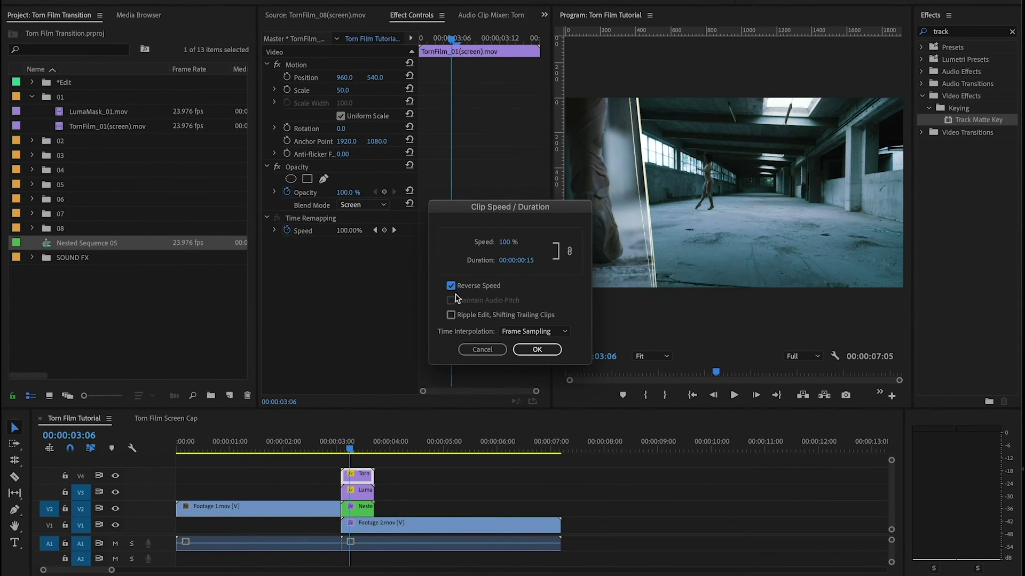
pyautogui.click(535, 349)
pyautogui.rightClick(367, 493)
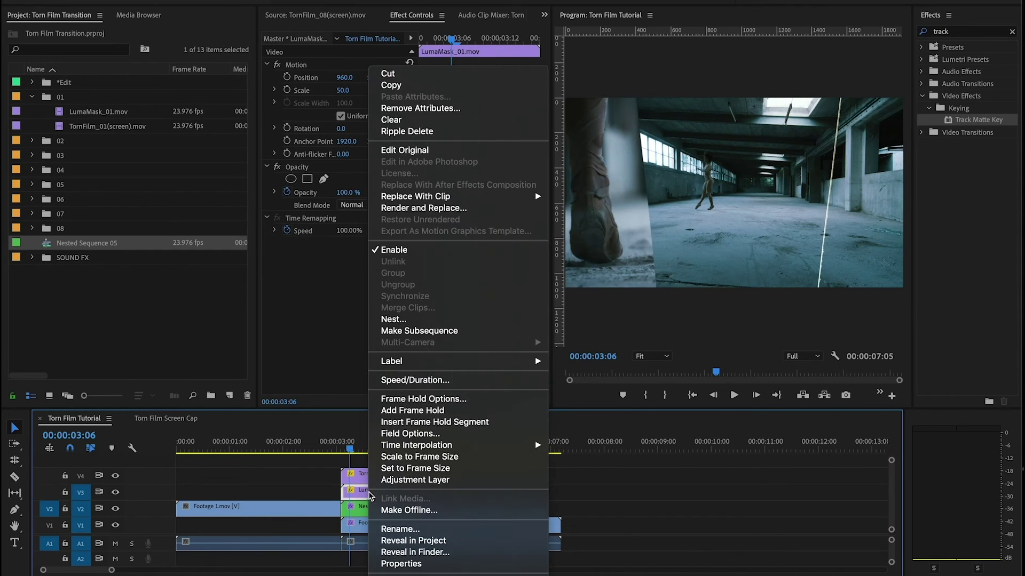
pyautogui.click(424, 314)
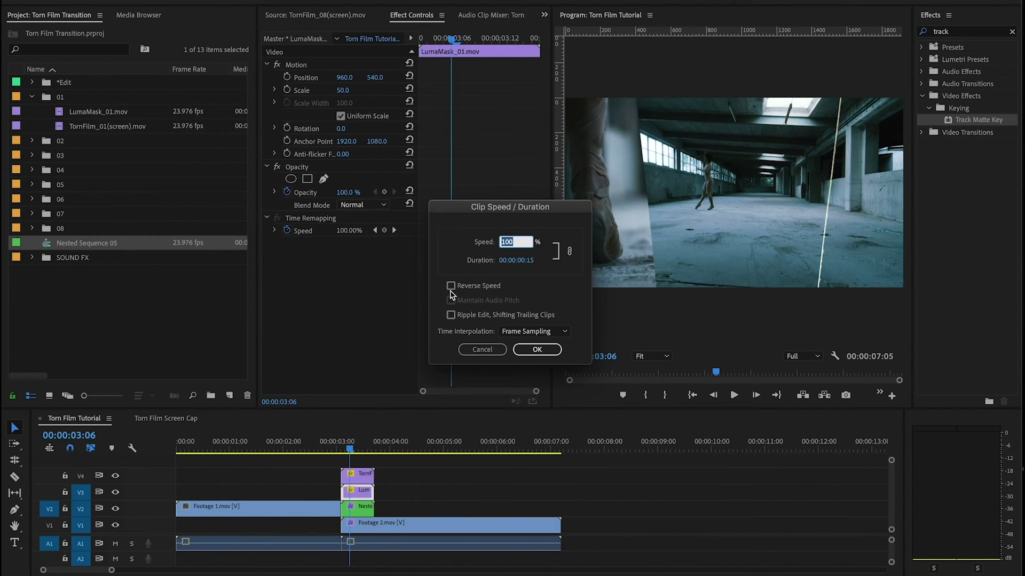
pyautogui.click(536, 350)
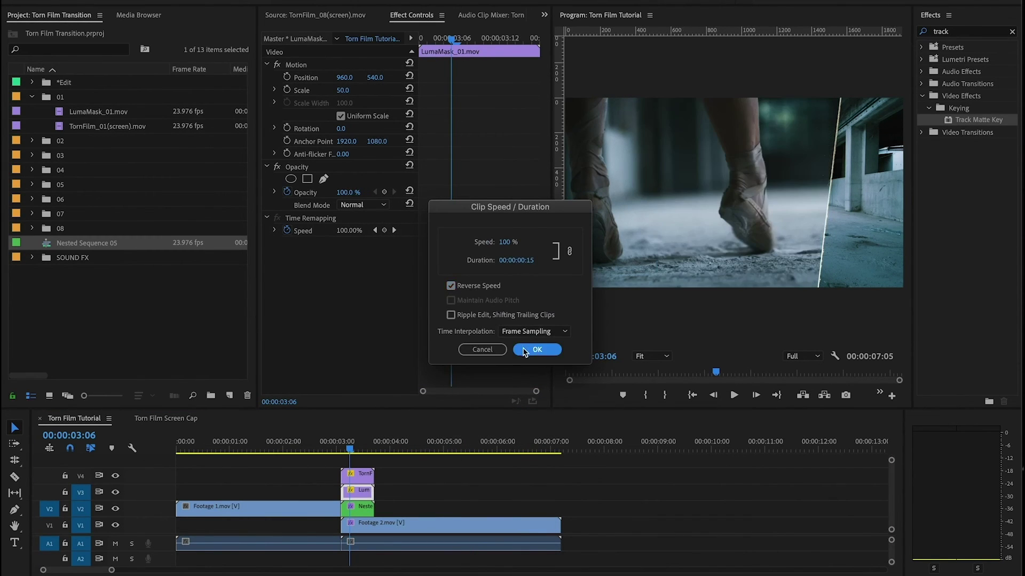
# Tick Reverse under Nested Sequence 05's Track Matte Key, then scrub and play the transition.
pyautogui.click(354, 511)
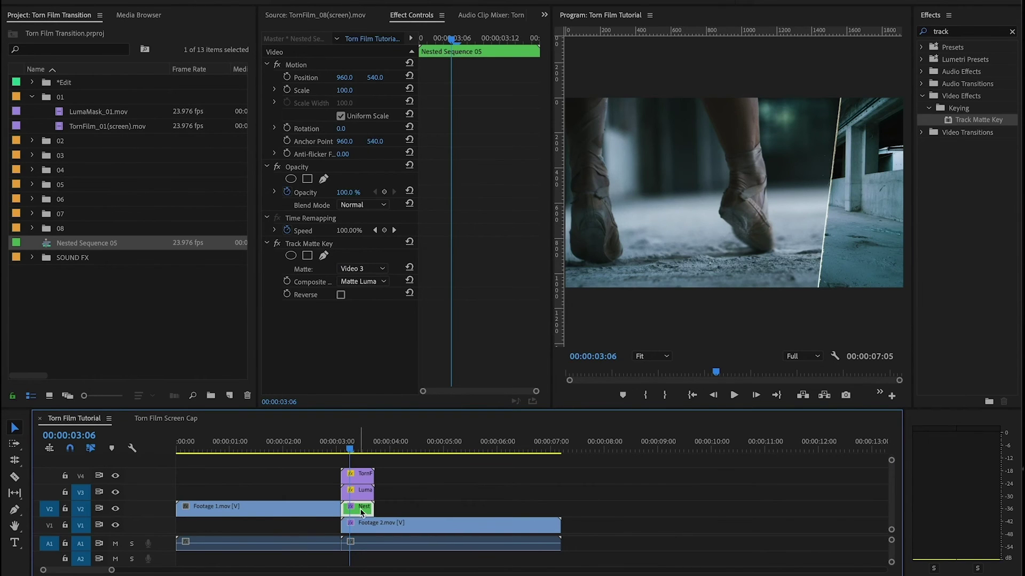
pyautogui.click(341, 295)
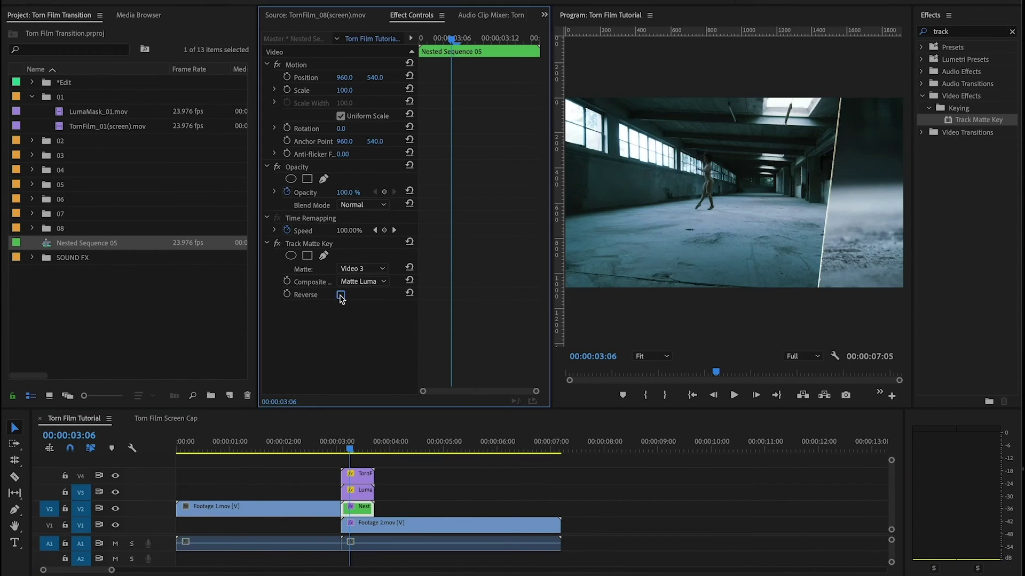
pyautogui.click(347, 446)
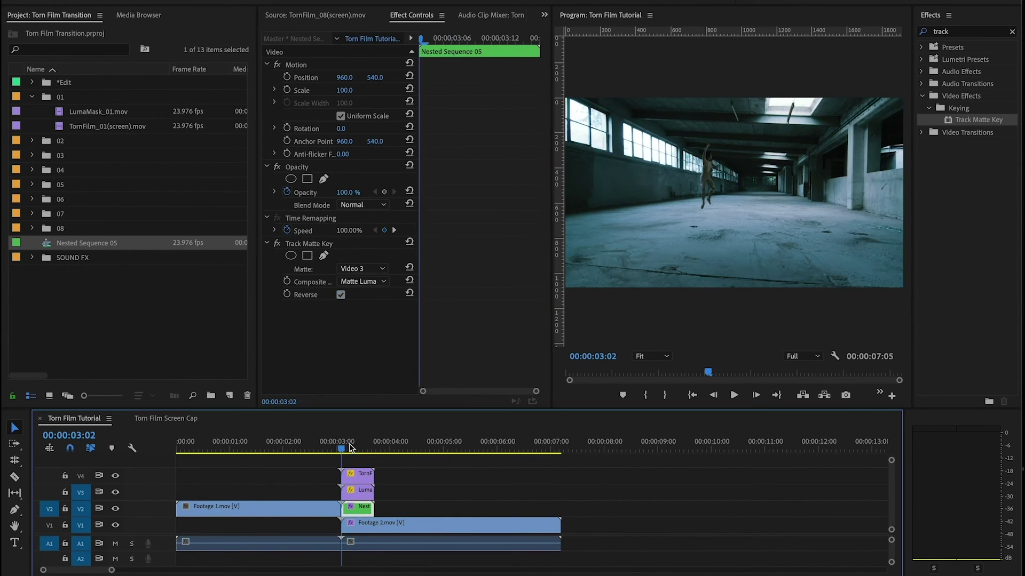
pyautogui.moveTo(344, 451)
pyautogui.mouseDown()
pyautogui.moveTo(357, 451)
pyautogui.moveTo(339, 450)
pyautogui.mouseUp()
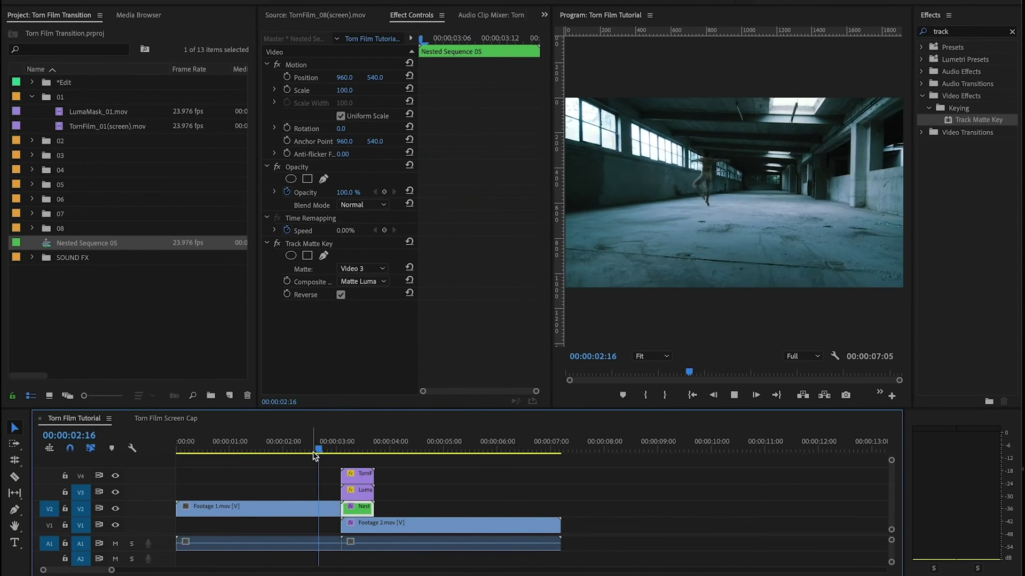
pyautogui.press('space')
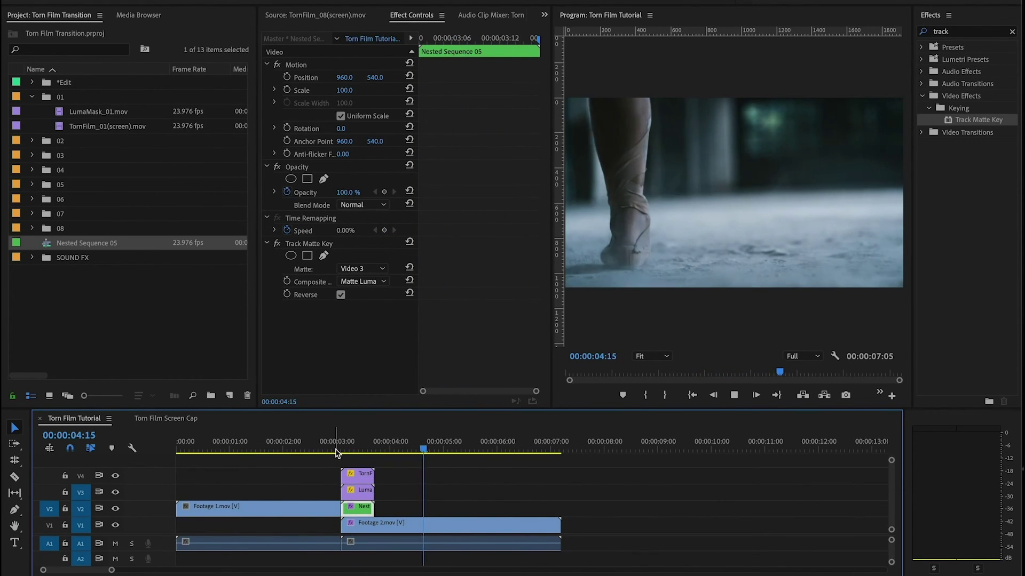
pyautogui.press('space')
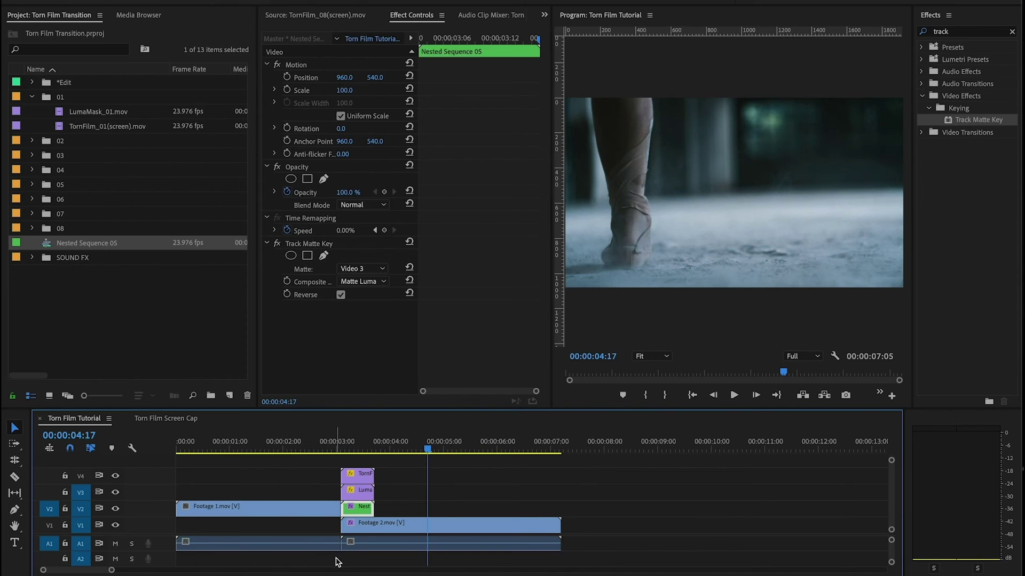
# Drag 01_TORNFILM_SFX.wav from the SOUND FX bin onto track A2 under the transition.
pyautogui.click(33, 259)
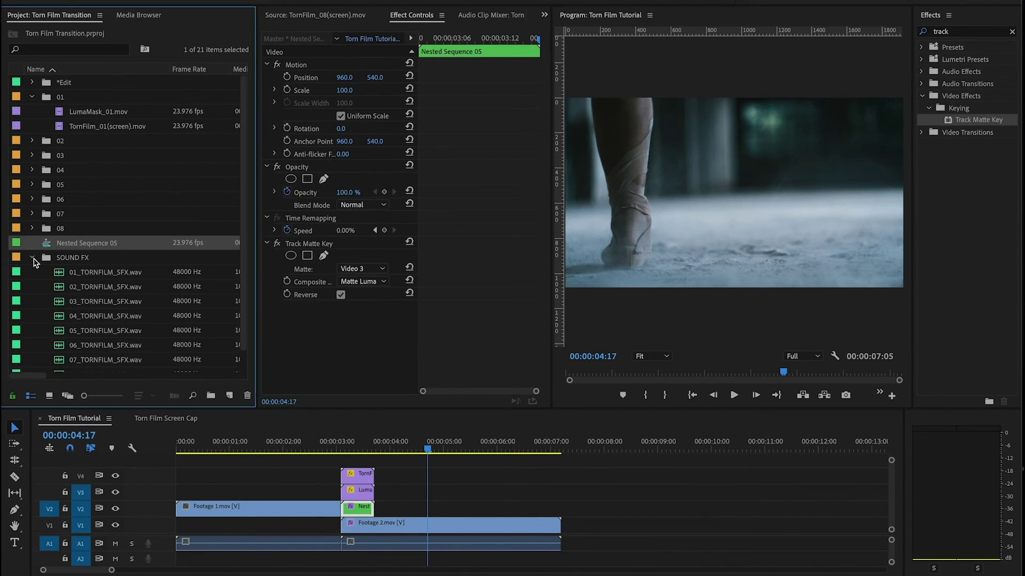
pyautogui.scroll(-1, 114, 292)
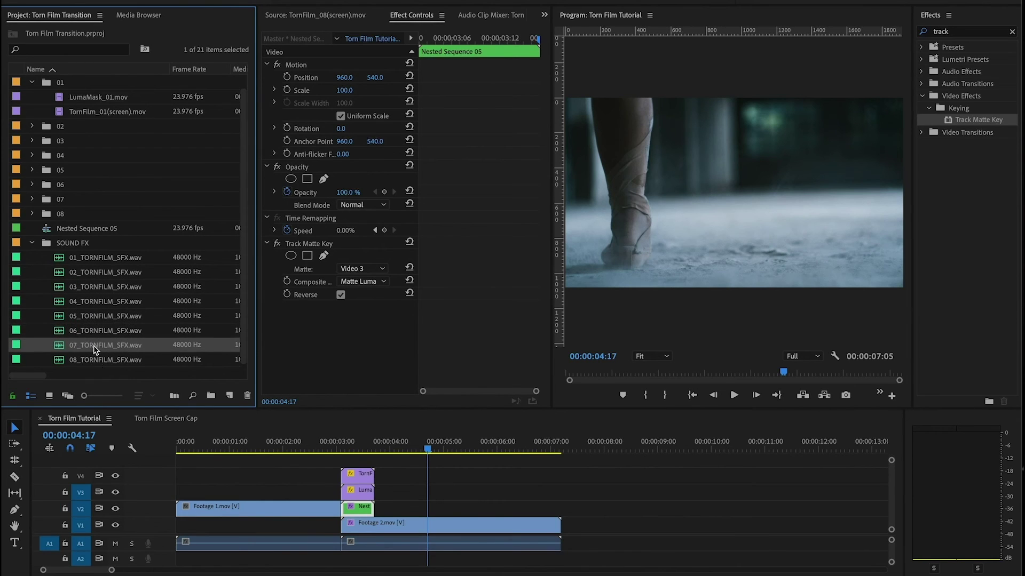
pyautogui.click(69, 260)
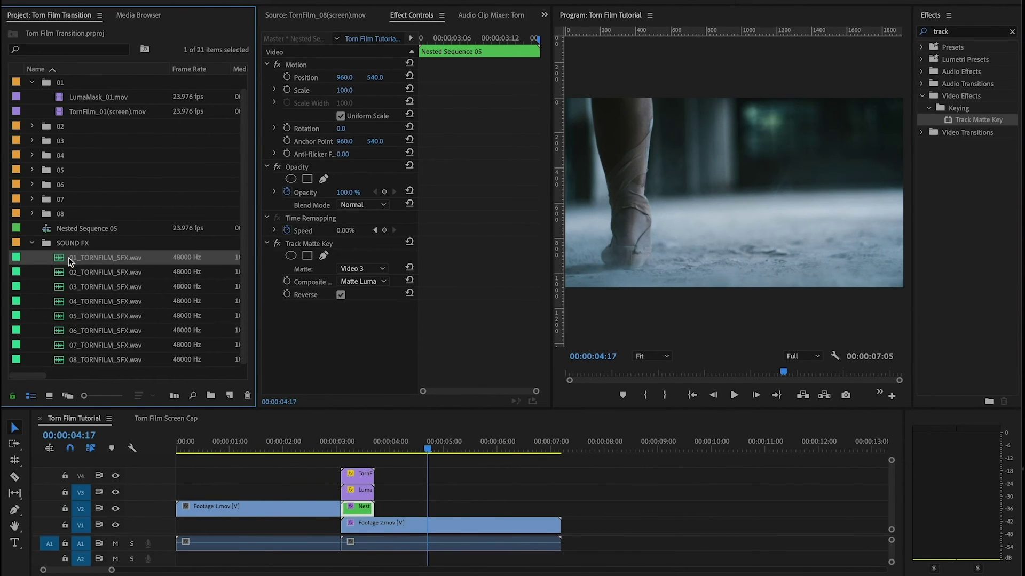
pyautogui.moveTo(80, 275); pyautogui.dragTo(332, 559)
# Zoom in on the transition, nudge the sound effect slightly later, and play it back.
pyautogui.click(353, 450)
pyautogui.press('=')
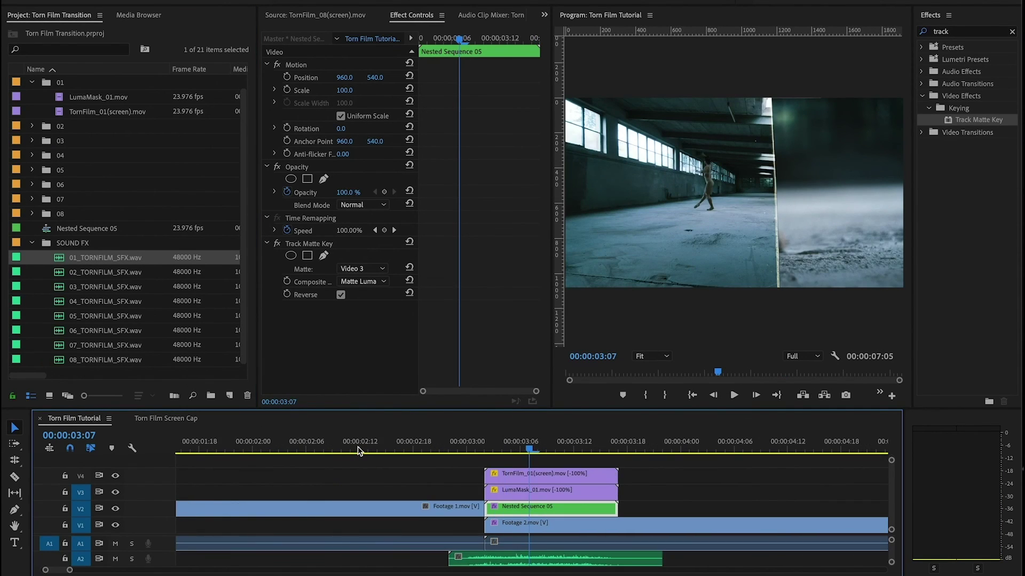
pyautogui.press('=')
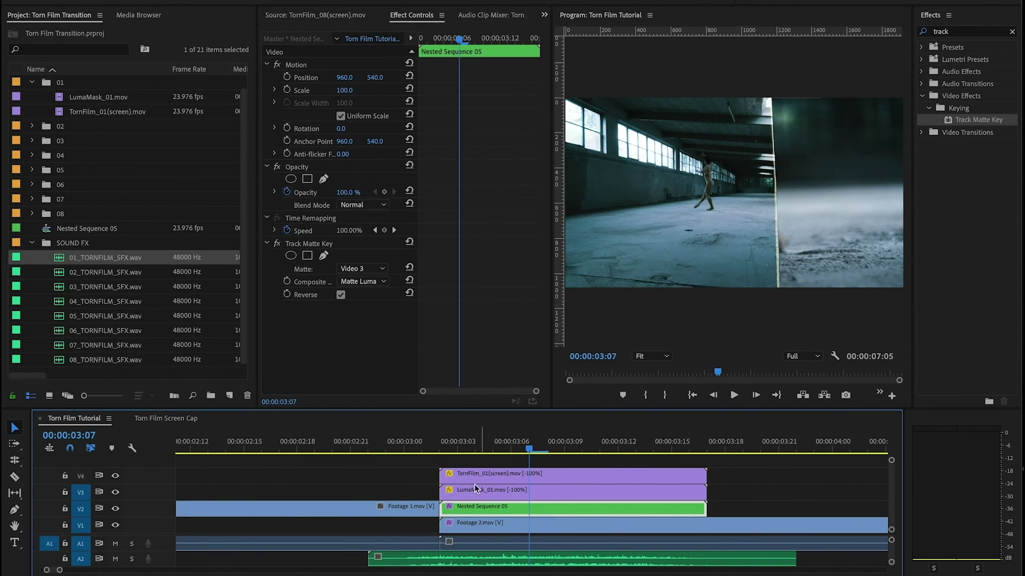
pyautogui.moveTo(370, 453); pyautogui.dragTo(810, 464)
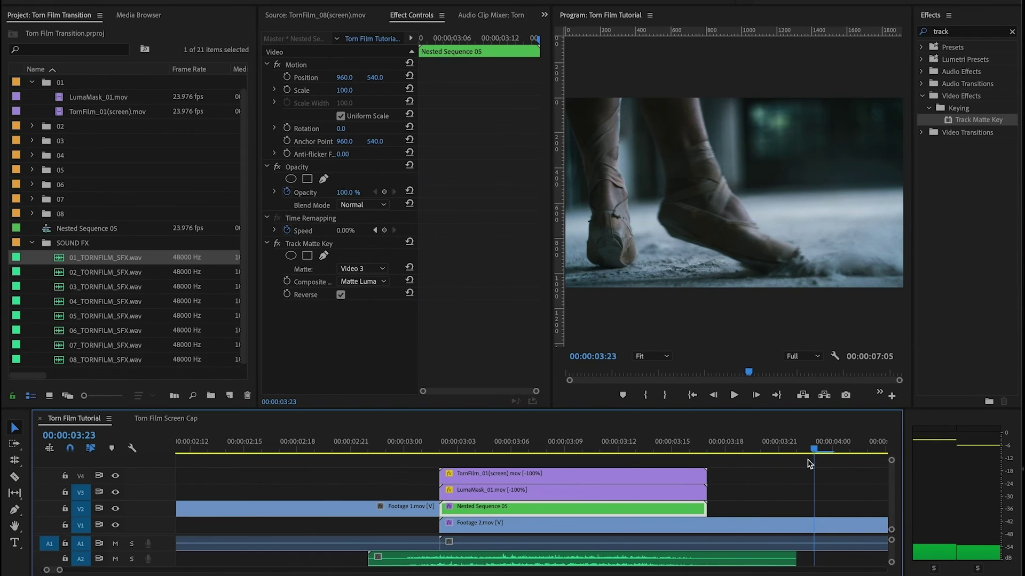
pyautogui.moveTo(809, 464); pyautogui.dragTo(688, 449)
pyautogui.moveTo(427, 559); pyautogui.dragTo(445, 565)
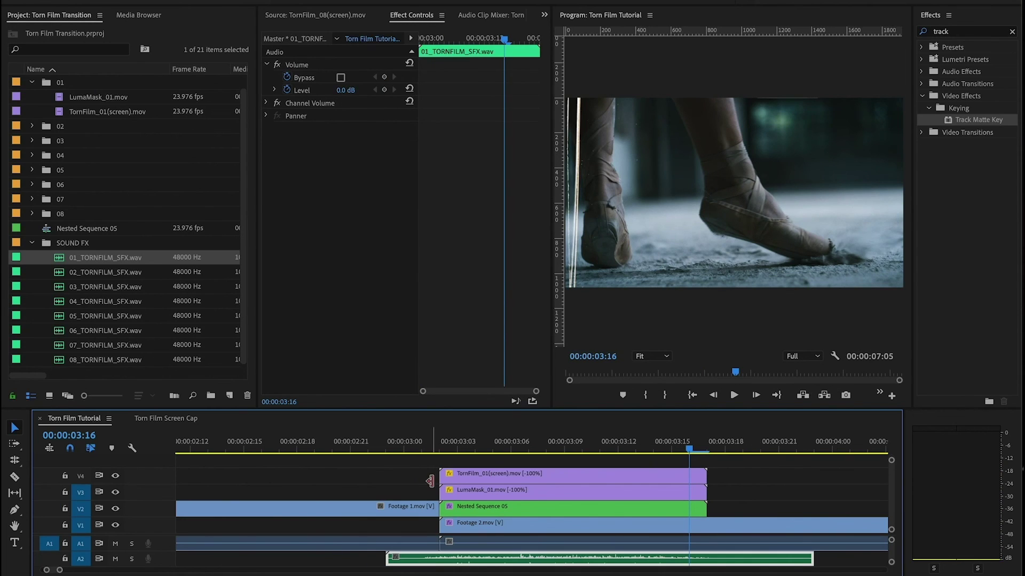
pyautogui.moveTo(433, 451); pyautogui.dragTo(795, 453)
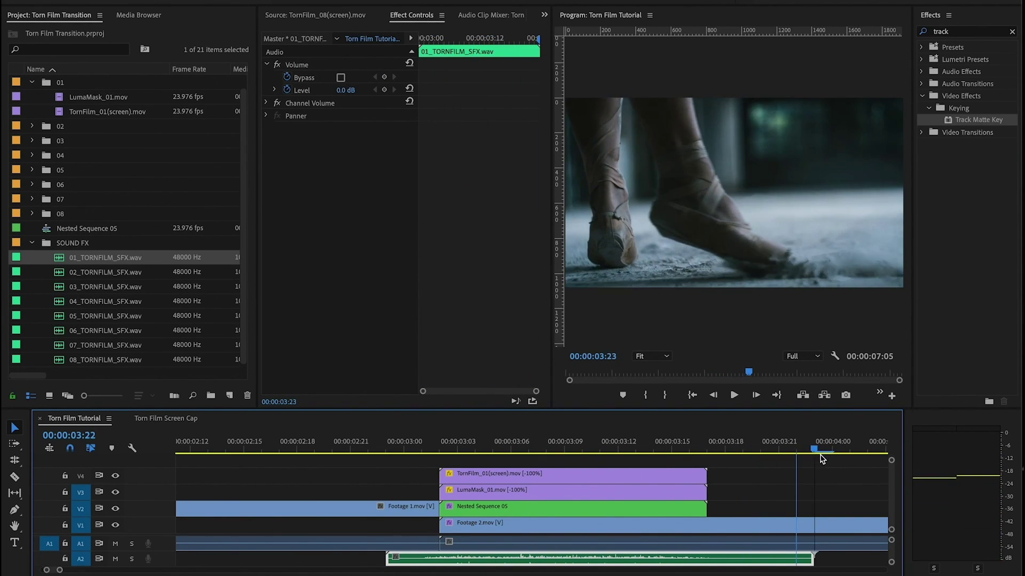
pyautogui.click(293, 452)
pyautogui.press('space')
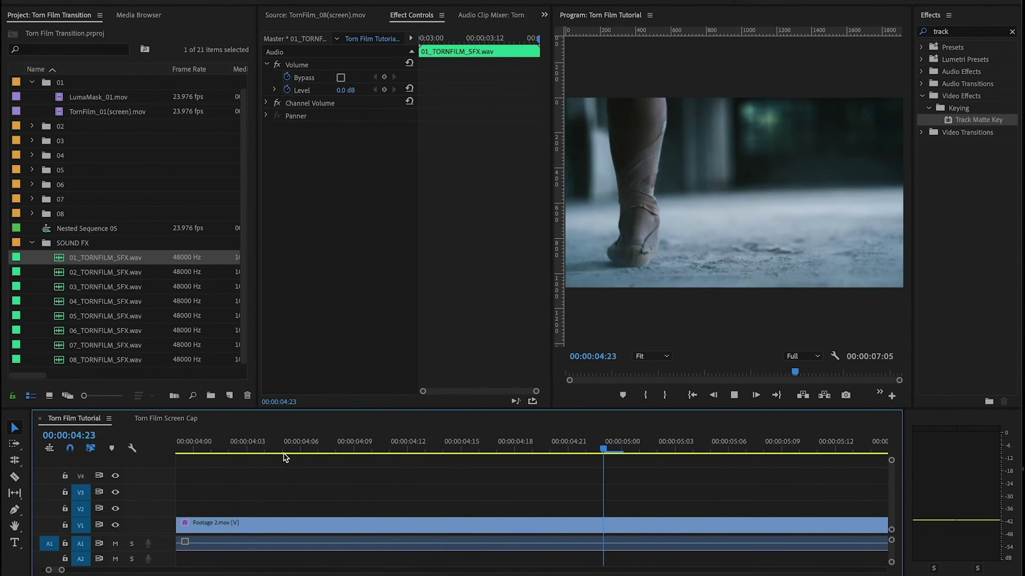
pyautogui.press('space')
pyautogui.press('-')
pyautogui.press('-')
pyautogui.press('-')
pyautogui.press('Up')
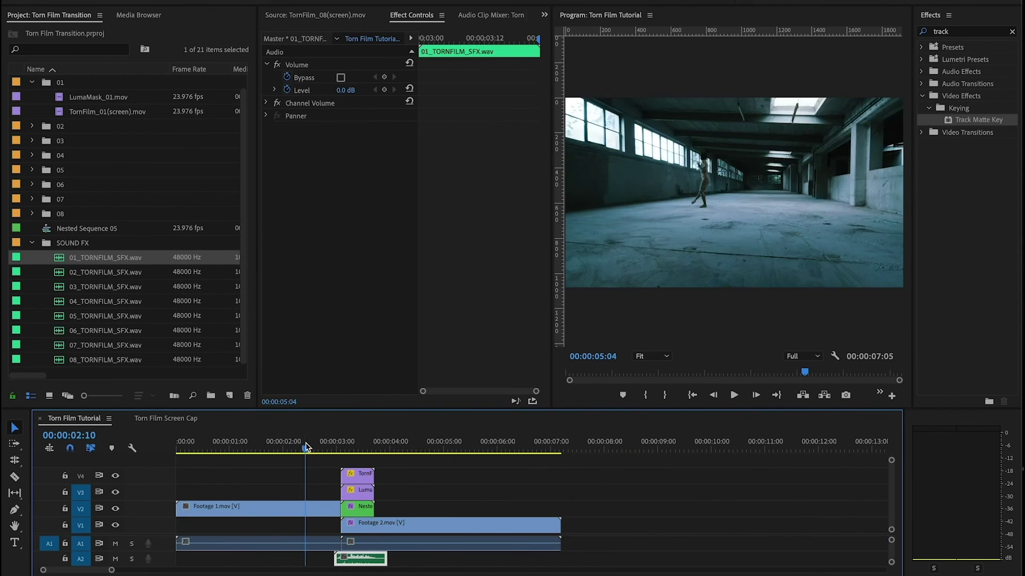
pyautogui.press('space')
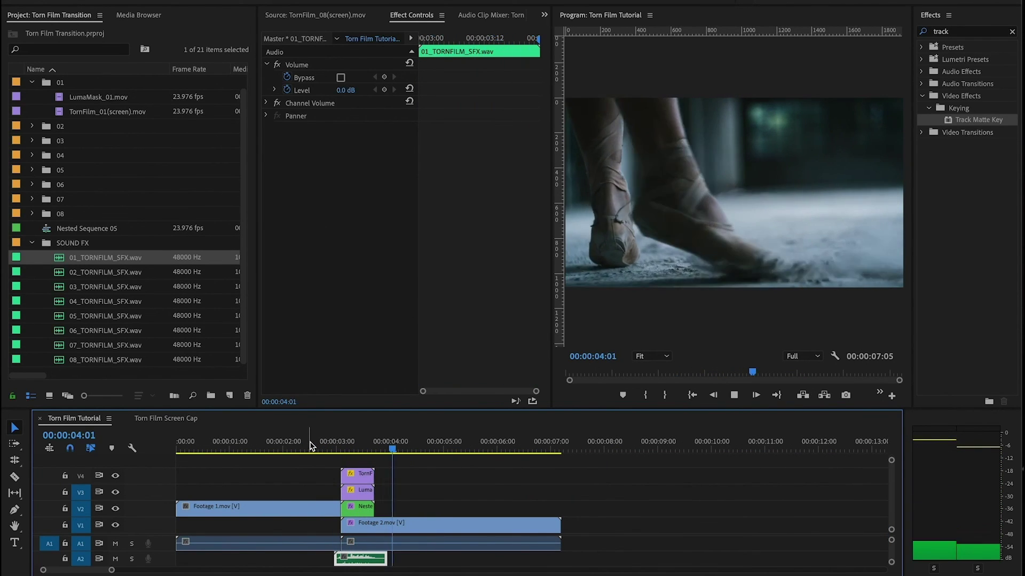
pyautogui.press('space')
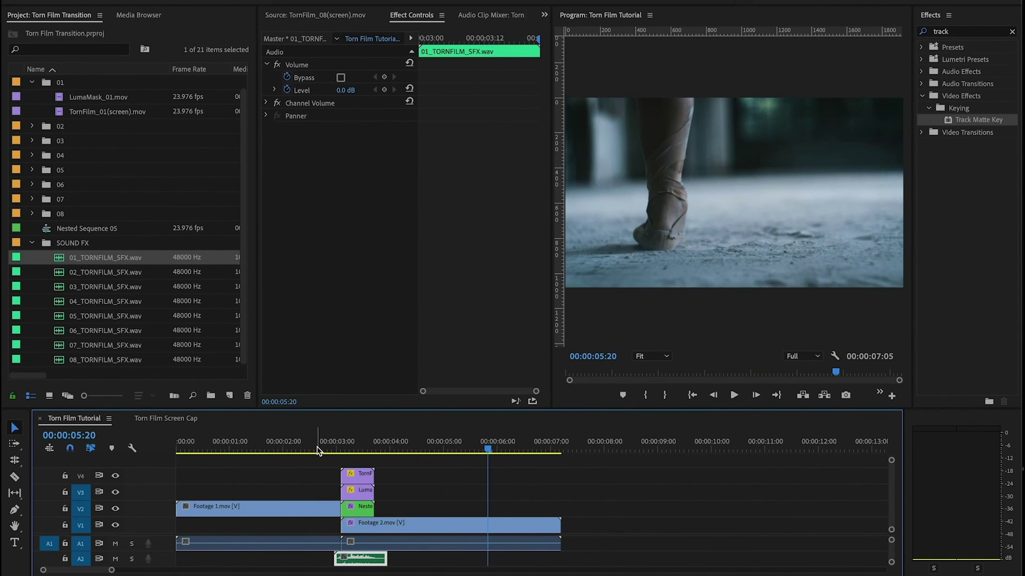
pyautogui.press('space')
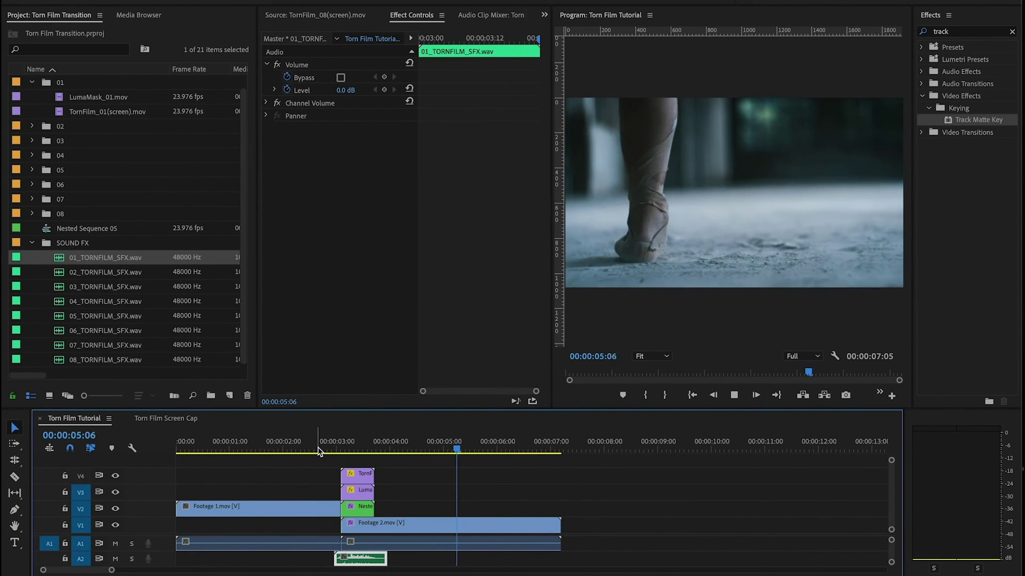
pyautogui.press('Up')
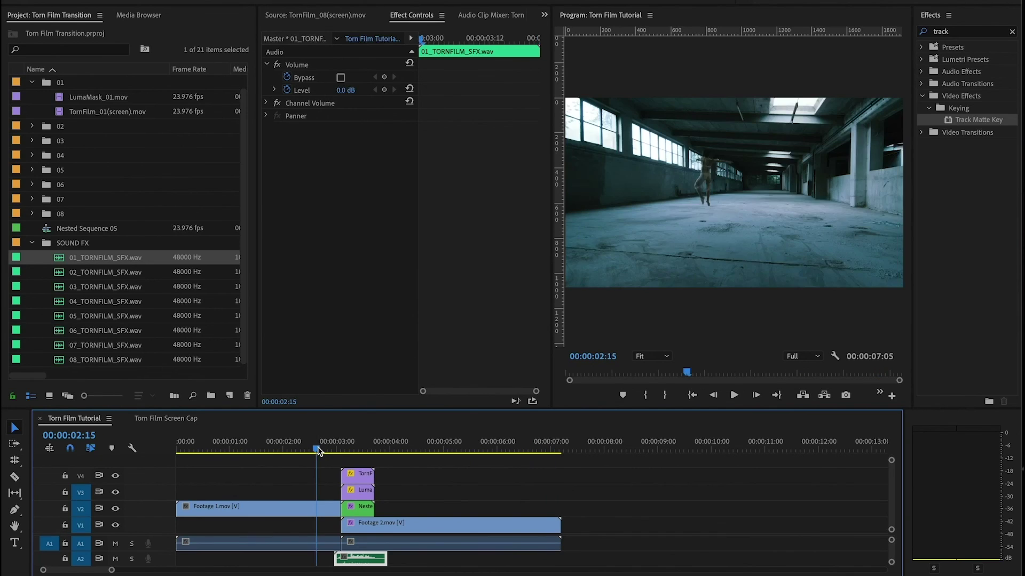
pyautogui.moveTo(349, 452)
pyautogui.mouseDown()
pyautogui.moveTo(375, 453)
pyautogui.moveTo(352, 452)
pyautogui.mouseUp()
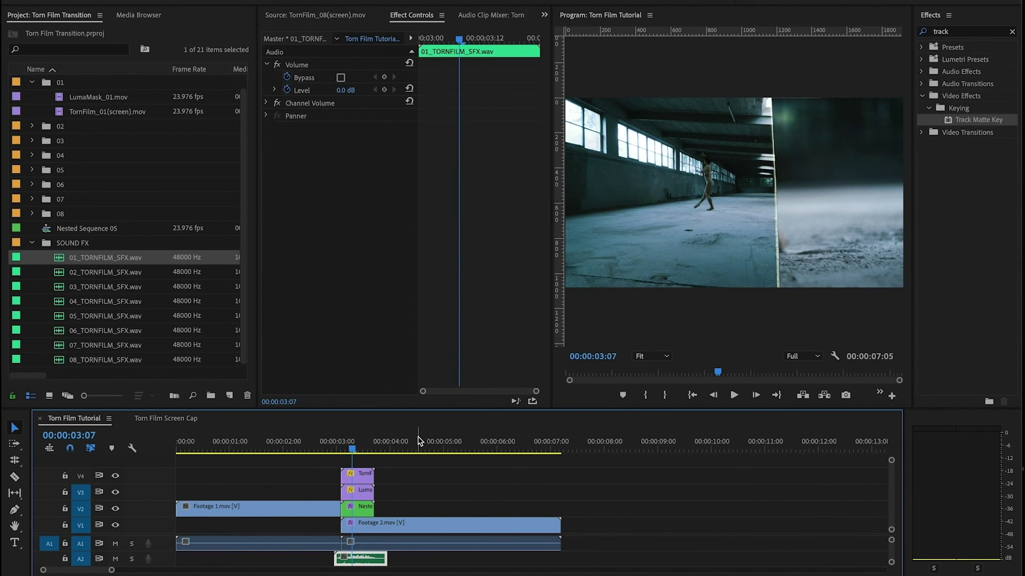